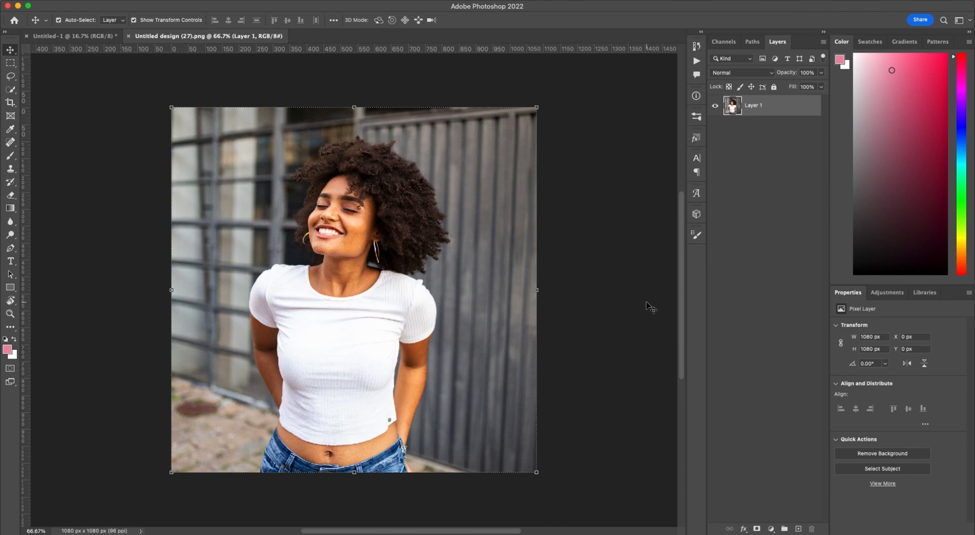
Remove the photo's background, then select the woman as the subject with the Quick Selection tool's Select Subject command
{"action": "left_click", "coordinate": [894, 457]}
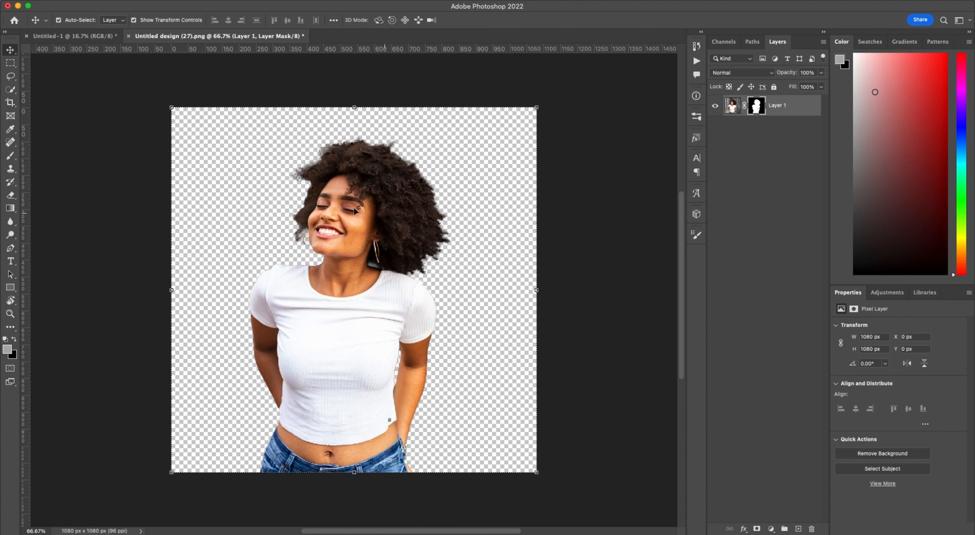
{"action": "left_click", "coordinate": [12, 91]}
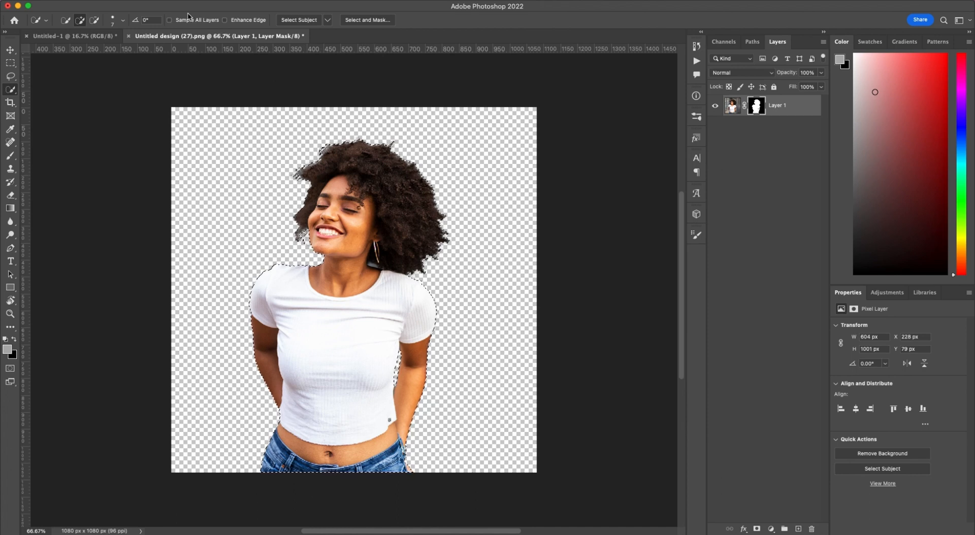
Add a Hue/Saturation adjustment layer masked to the selected woman
{"action": "left_click", "coordinate": [202, 1]}
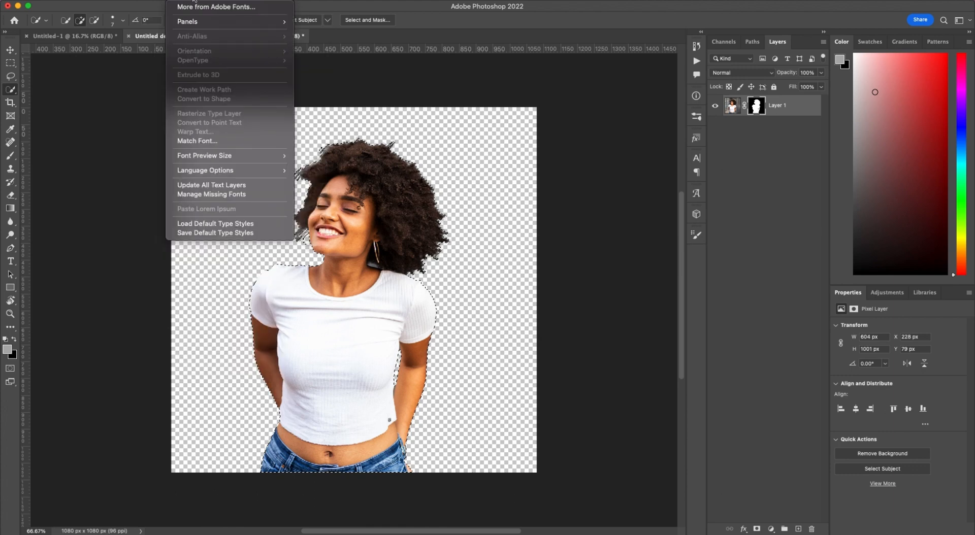
{"action": "mouse_move", "coordinate": [107, 1]}
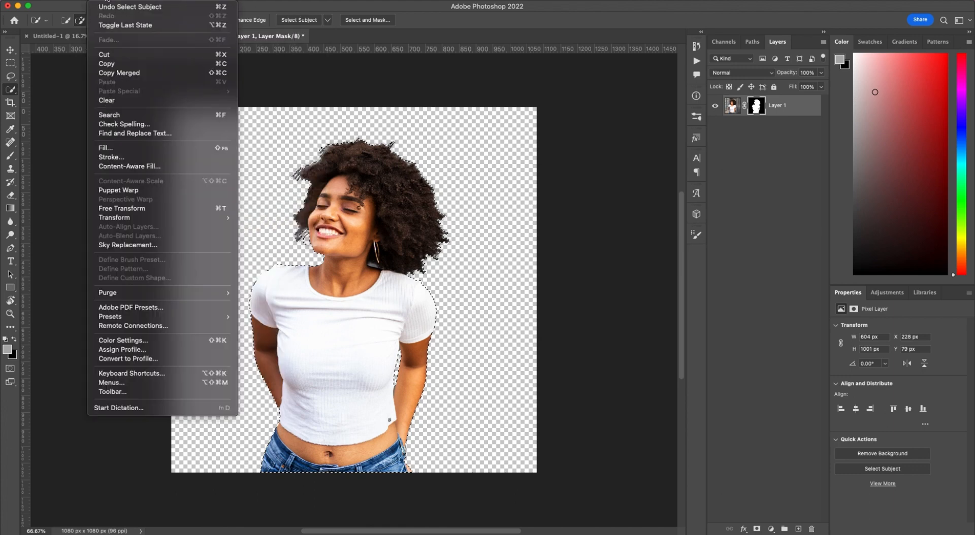
{"action": "mouse_move", "coordinate": [163, 1]}
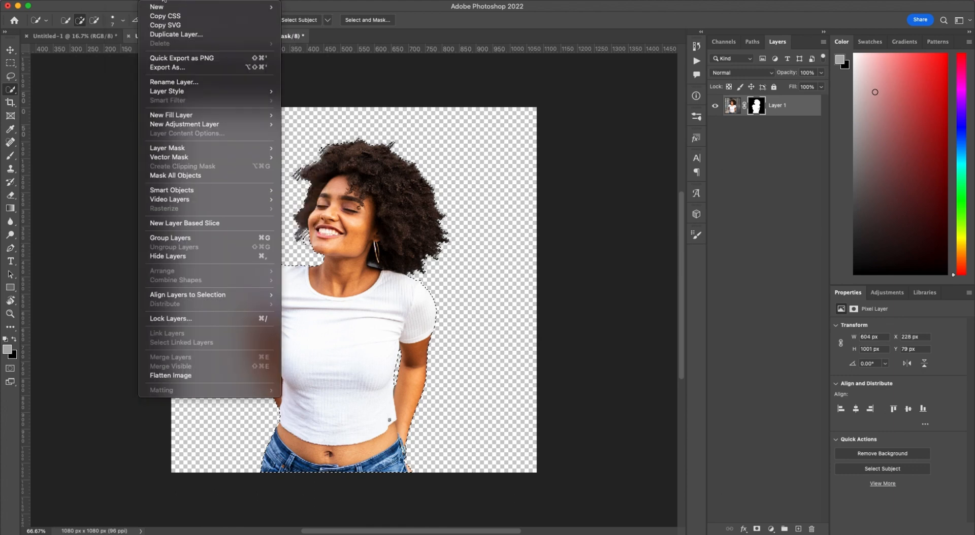
{"action": "mouse_move", "coordinate": [227, 129]}
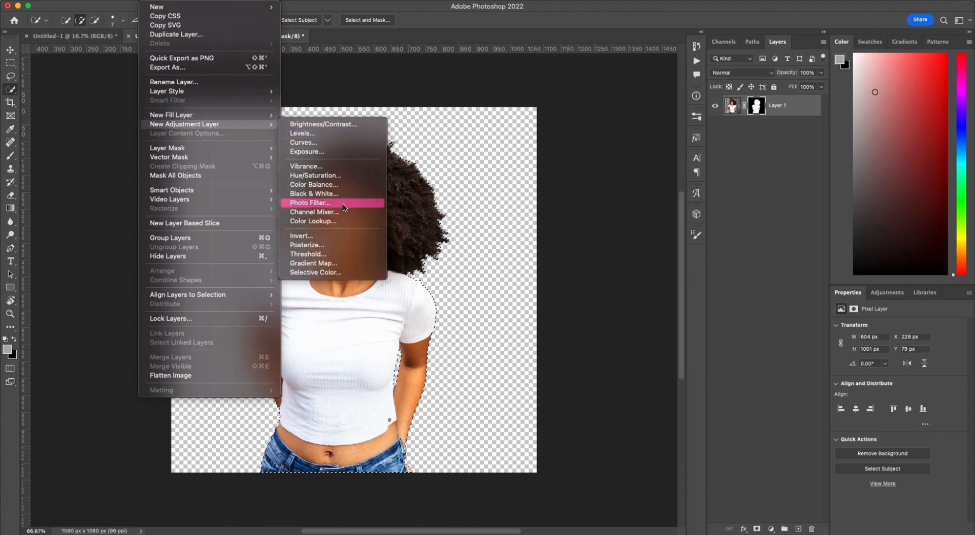
{"action": "left_click", "coordinate": [334, 181]}
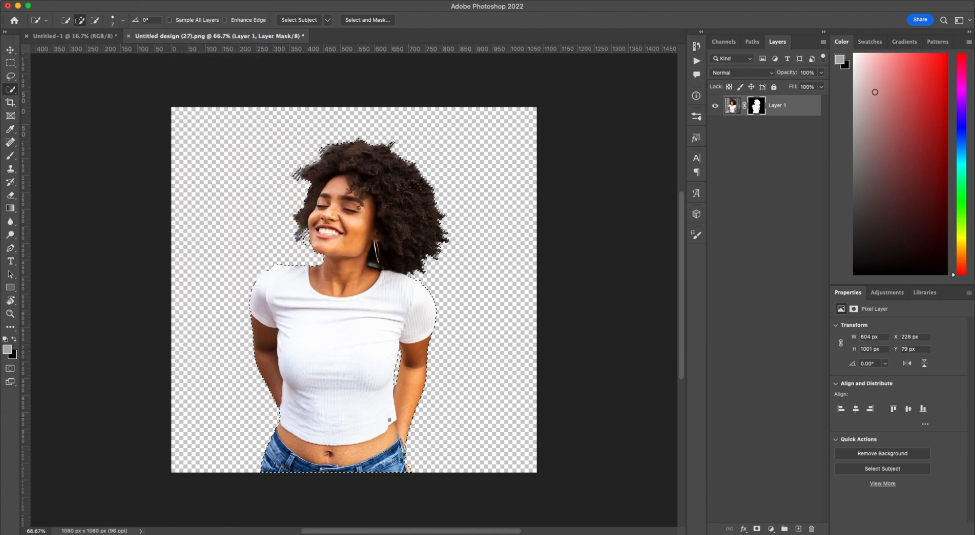
{"action": "left_click", "coordinate": [579, 220]}
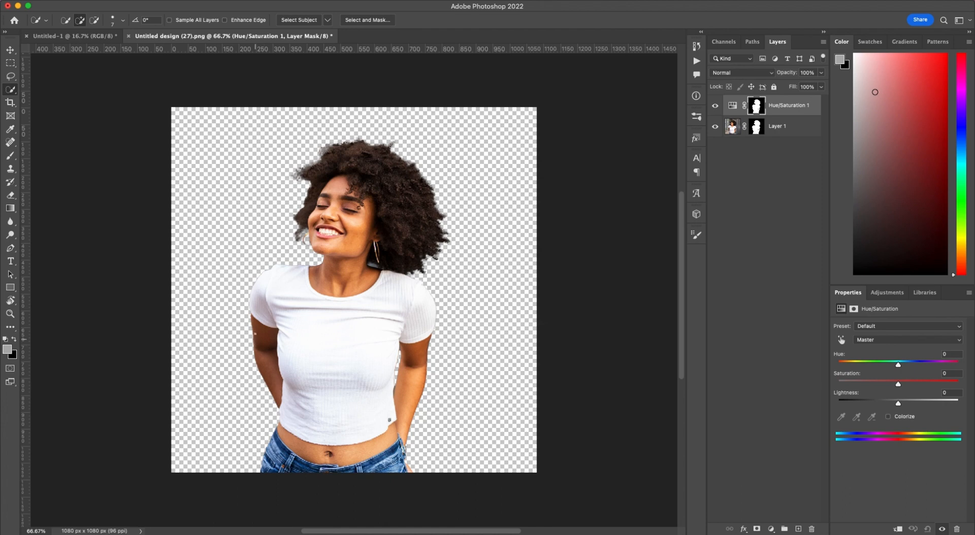
{"action": "left_click_drag", "start_coordinate": [252, 314], "coordinate": [274, 389]}
{"action": "mouse_move", "coordinate": [283, 355]}
{"action": "left_mouse_down"}
{"action": "mouse_move", "coordinate": [296, 381]}
{"action": "mouse_move", "coordinate": [381, 325]}
{"action": "left_mouse_up"}
{"action": "key", "text": "alt"}
{"action": "key", "text": "alt"}
{"action": "mouse_move", "coordinate": [400, 310]}
{"action": "left_mouse_down"}
{"action": "mouse_move", "coordinate": [394, 291]}
{"action": "mouse_move", "coordinate": [348, 332]}
{"action": "mouse_move", "coordinate": [310, 300]}
{"action": "mouse_move", "coordinate": [287, 381]}
{"action": "mouse_move", "coordinate": [286, 331]}
{"action": "mouse_move", "coordinate": [265, 321]}
{"action": "mouse_move", "coordinate": [260, 278]}
{"action": "left_mouse_up"}
{"action": "key", "text": "super+d"}
Select the bare arm on the image's left side and fill it with black at 100% opacity on the Hue/Saturation mask
{"action": "left_click_drag", "start_coordinate": [251, 321], "coordinate": [265, 374]}
{"action": "left_click", "coordinate": [99, 1]}
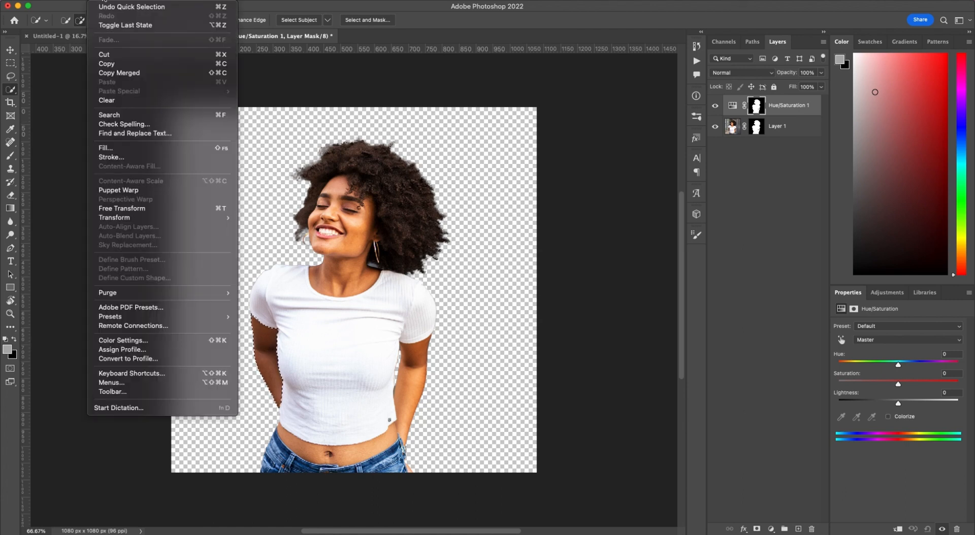
{"action": "left_click", "coordinate": [173, 147]}
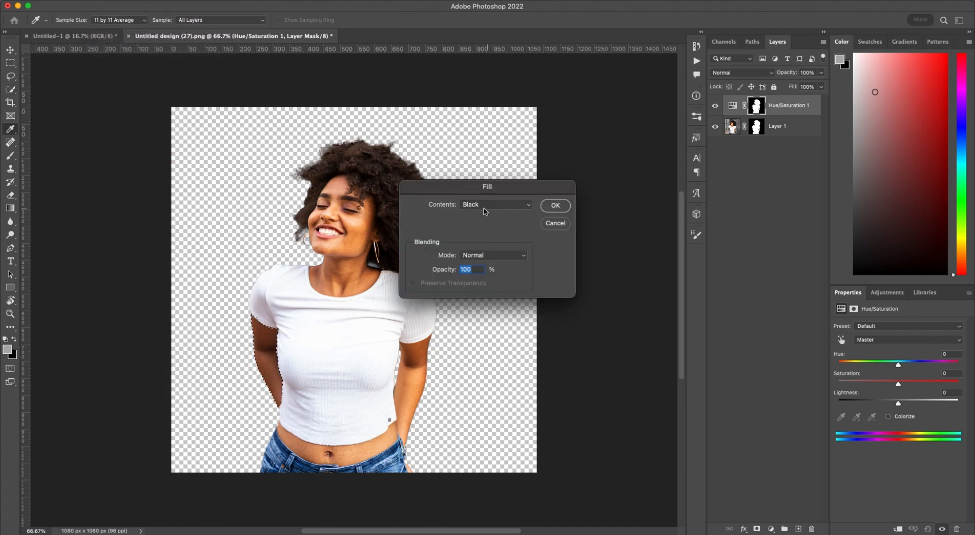
{"action": "left_click", "coordinate": [555, 205]}
Add the bare arm on the image's right side to the selection with the Quick Selection tool
{"action": "key", "text": "w"}
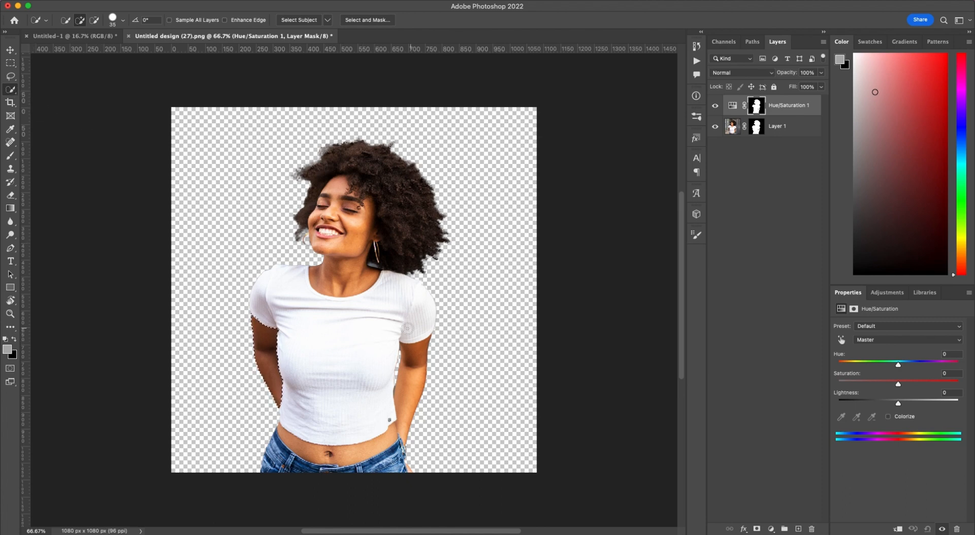
{"action": "left_click_drag", "start_coordinate": [409, 346], "coordinate": [415, 377]}
{"action": "key", "text": "super+z"}
{"action": "left_click_drag", "start_coordinate": [413, 339], "coordinate": [411, 391]}
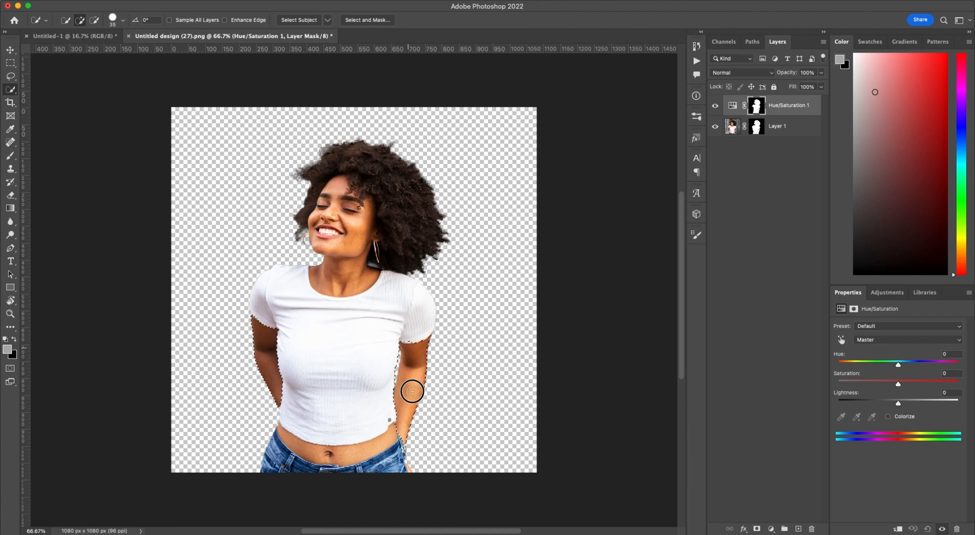
Examine the new arm selection's edge closely, from the sleeve hem down to the jeans
{"action": "key", "text": "super+plus"}
{"action": "key", "text": "super+plus"}
{"action": "key", "text": "super+plus"}
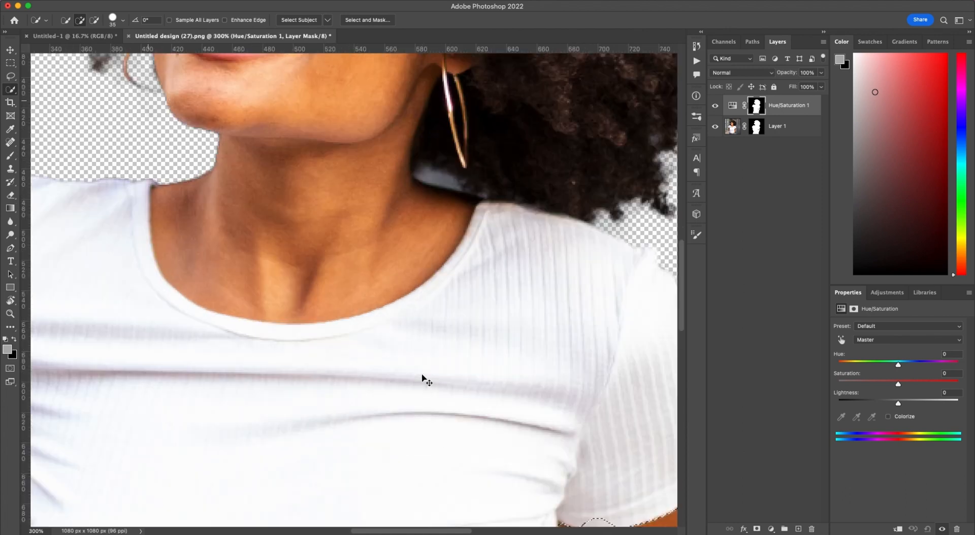
{"action": "scroll", "coordinate": [409, 359], "scroll_direction": "down", "scroll_amount": 10}
{"action": "scroll", "coordinate": [410, 359], "scroll_direction": "right", "scroll_amount": 6}
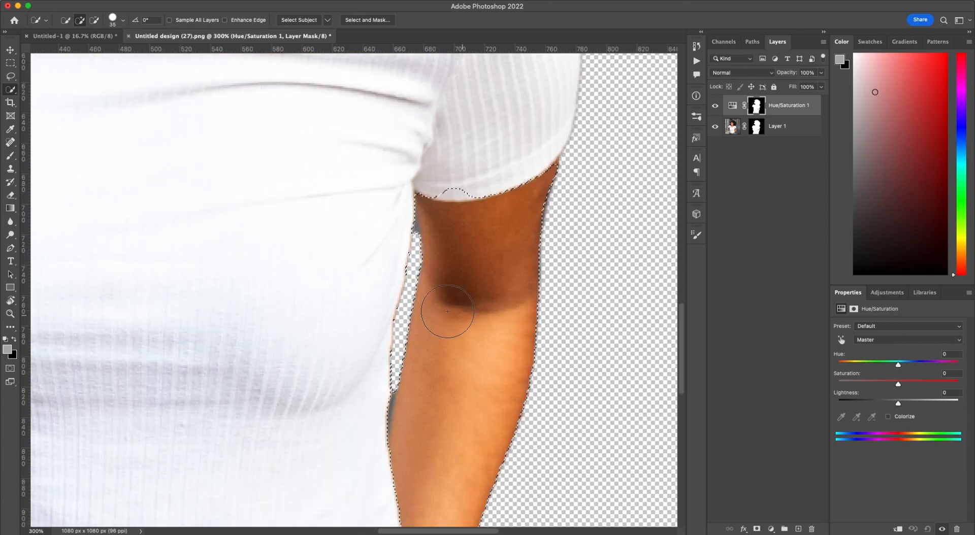
{"action": "scroll", "coordinate": [447, 311], "scroll_direction": "down", "scroll_amount": 10}
{"action": "scroll", "coordinate": [447, 311], "scroll_direction": "right", "scroll_amount": 7}
{"action": "key", "text": "alt"}
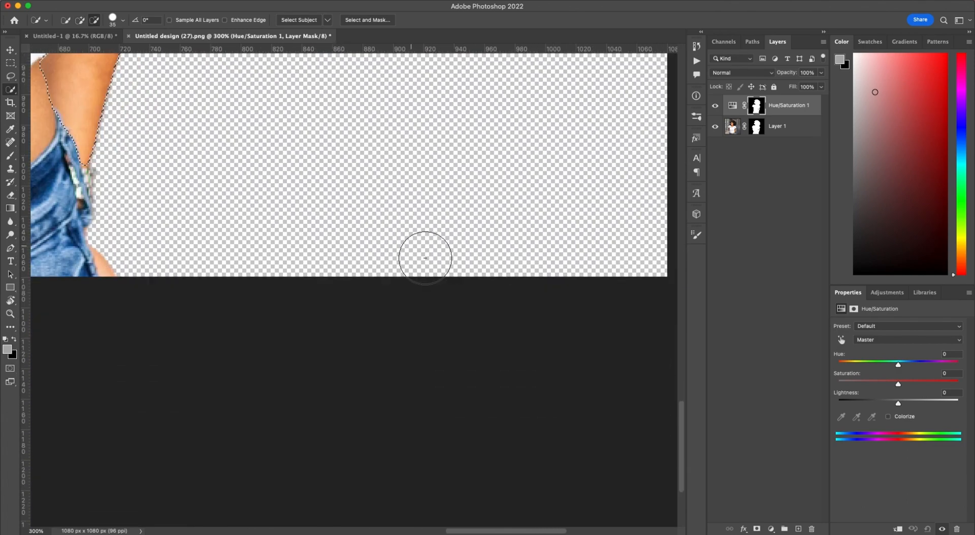
{"action": "scroll", "coordinate": [422, 256], "scroll_direction": "right", "scroll_amount": 3}
{"action": "scroll", "coordinate": [269, 250], "scroll_direction": "up", "scroll_amount": 5}
{"action": "scroll", "coordinate": [270, 250], "scroll_direction": "left", "scroll_amount": 8}
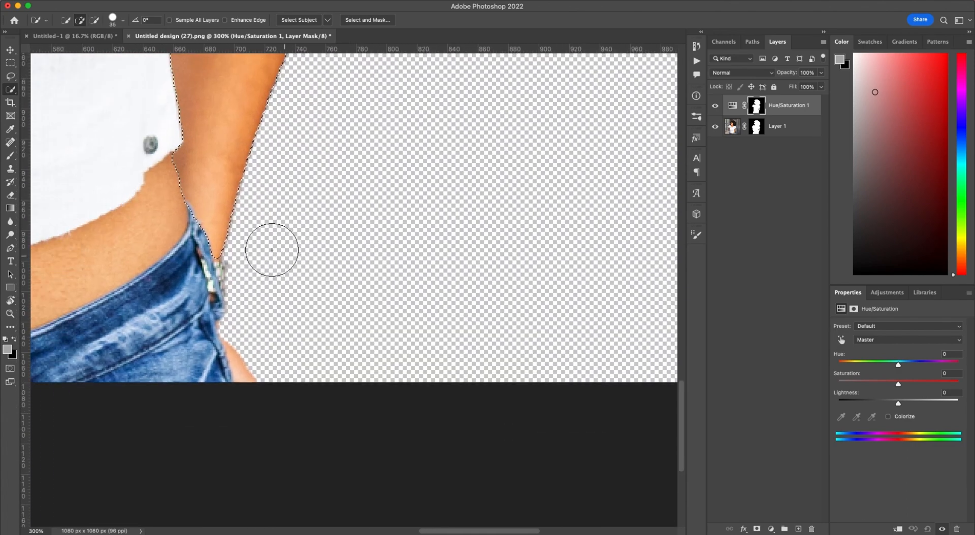
{"action": "scroll", "coordinate": [271, 250], "scroll_direction": "left", "scroll_amount": 5}
{"action": "scroll", "coordinate": [272, 244], "scroll_direction": "up", "scroll_amount": 8}
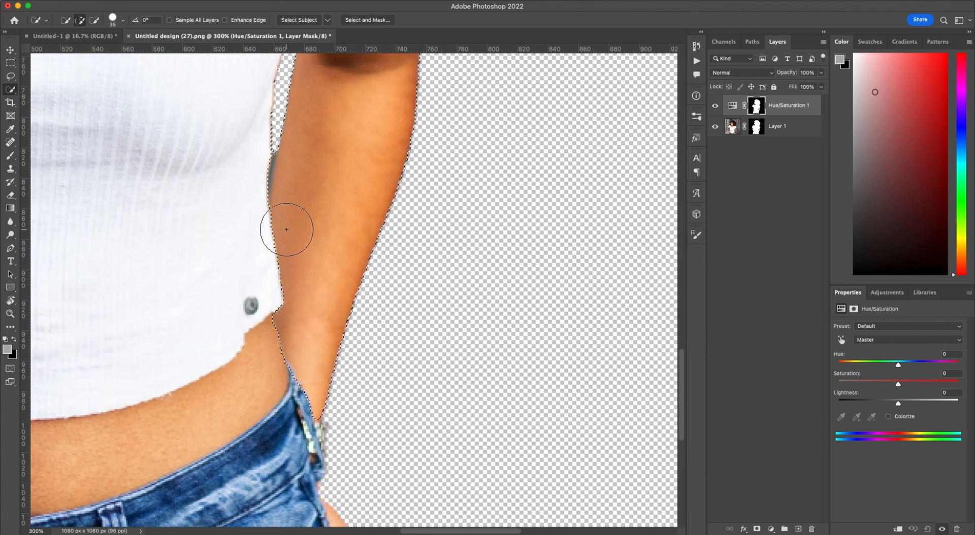
{"action": "scroll", "coordinate": [287, 230], "scroll_direction": "up", "scroll_amount": 5}
{"action": "scroll", "coordinate": [340, 178], "scroll_direction": "up", "scroll_amount": 1}
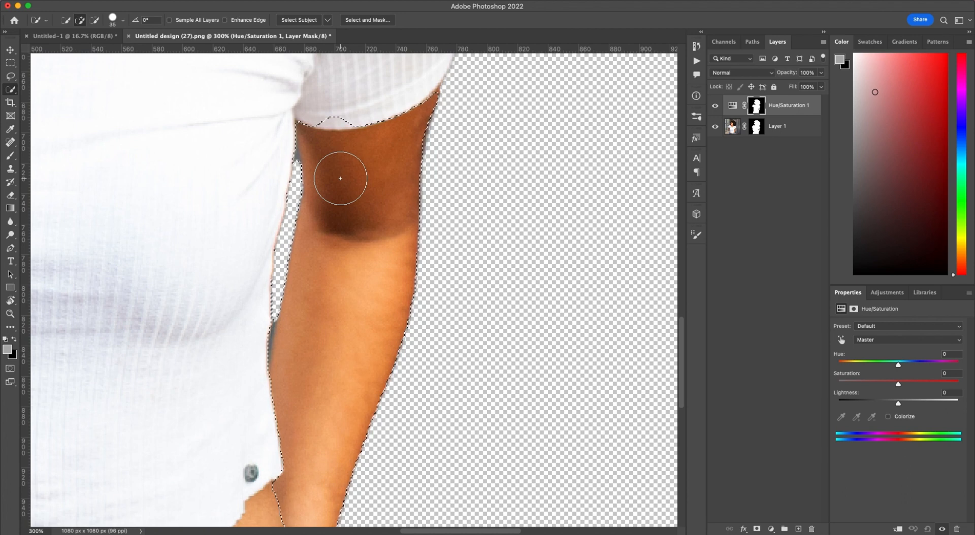
Reduce the Quick Selection brush to 20 and correct the arm selection along the sleeve hem so it excludes the shirt
{"action": "key", "text": "bracketleft"}
{"action": "key", "text": "bracketleft"}
{"action": "key", "text": "bracketleft"}
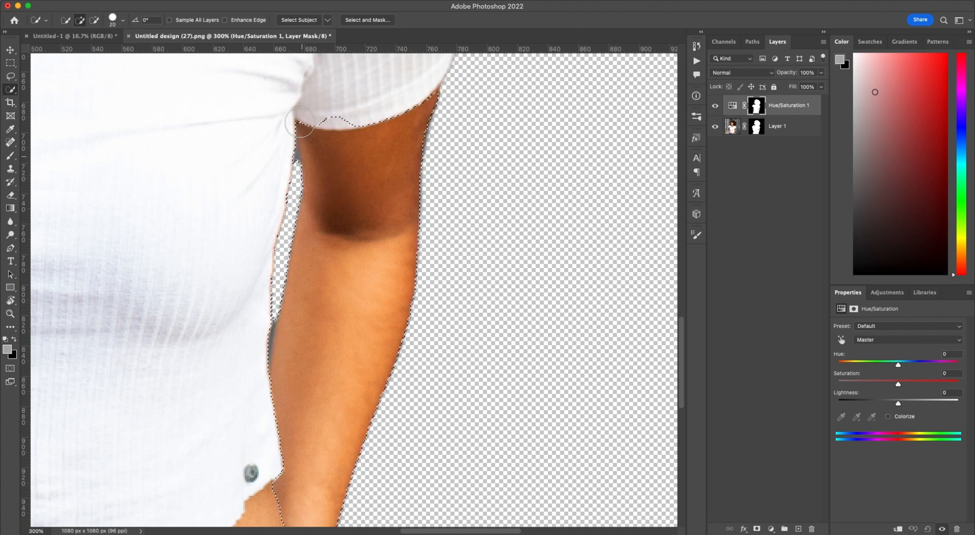
{"action": "left_click", "coordinate": [337, 125], "text": "alt"}
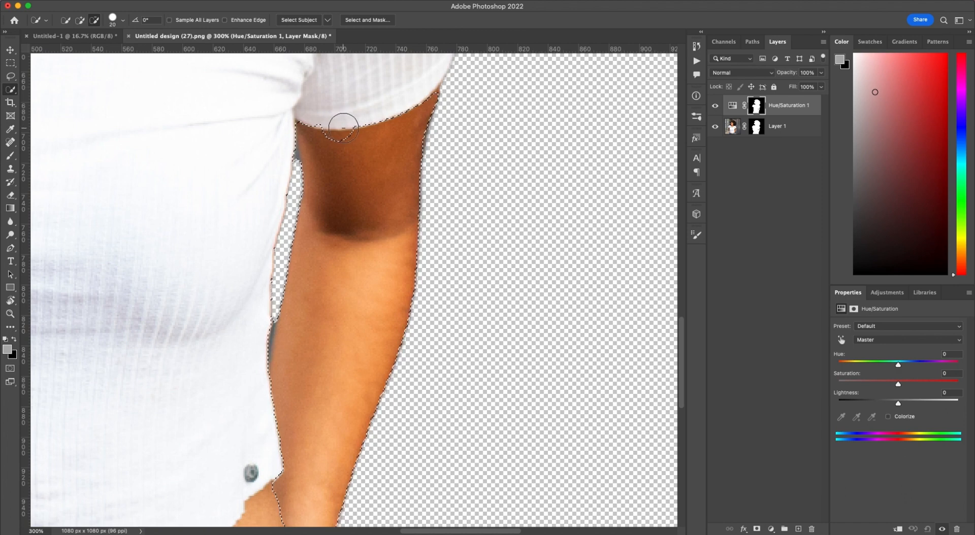
{"action": "left_click", "coordinate": [330, 135]}
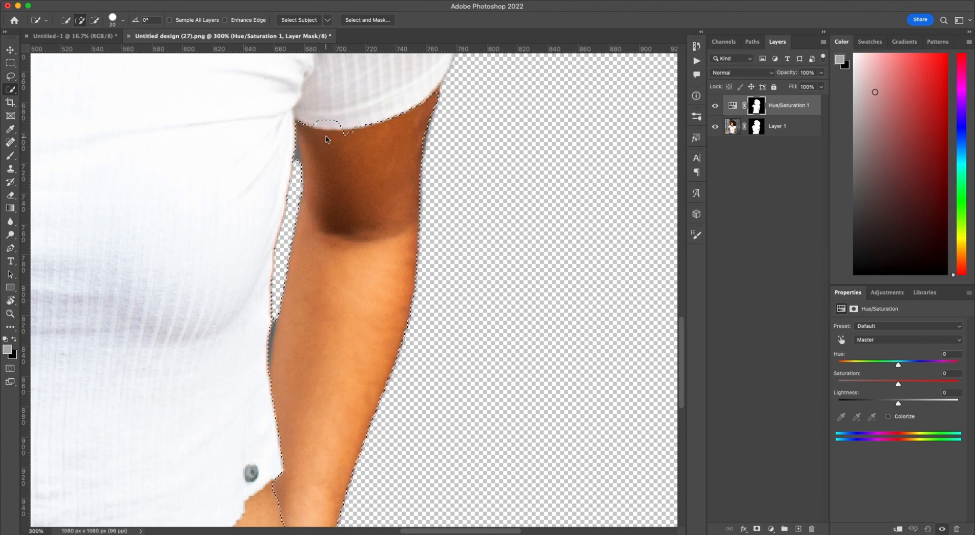
{"action": "mouse_move", "coordinate": [346, 134]}
{"action": "left_mouse_down"}
{"action": "mouse_move", "coordinate": [387, 113]}
{"action": "mouse_move", "coordinate": [311, 128]}
{"action": "left_mouse_up"}
{"action": "key", "text": "super+minus"}
{"action": "key", "text": "super+minus"}
{"action": "key", "text": "super+minus"}
{"action": "key", "text": "super+minus"}
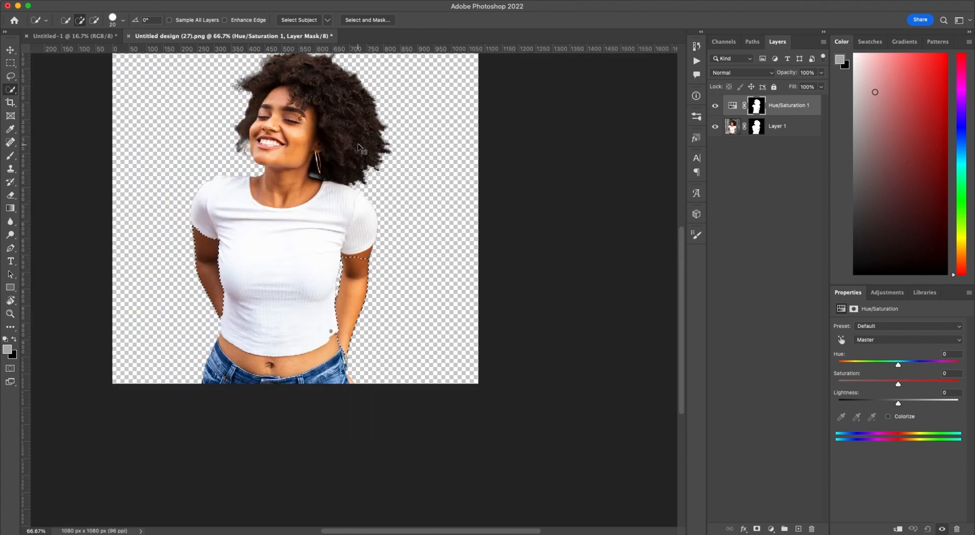
{"action": "key", "text": "super+plus"}
{"action": "key", "text": "super+plus"}
{"action": "left_click_drag", "start_coordinate": [379, 233], "coordinate": [338, 241]}
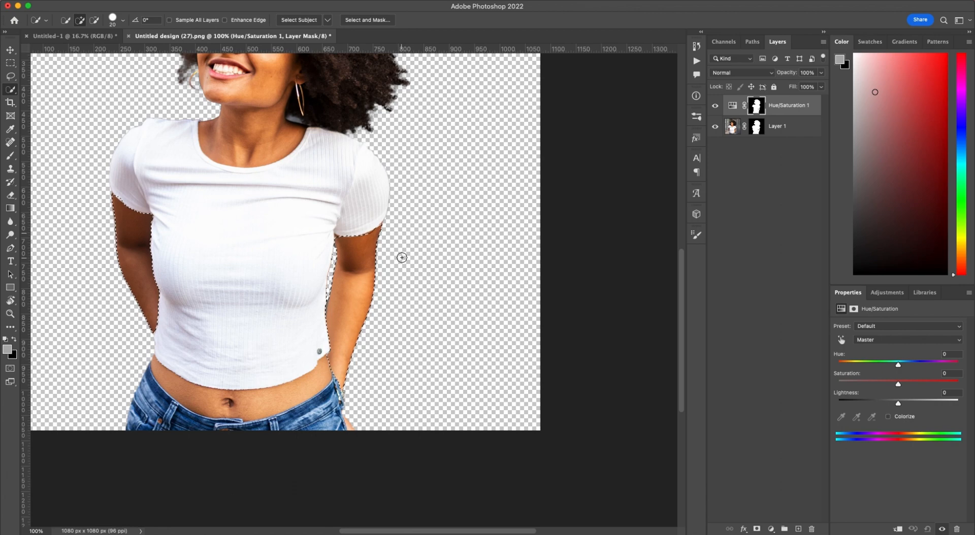
{"action": "scroll", "coordinate": [388, 243], "scroll_direction": "down", "scroll_amount": 5}
{"action": "scroll", "coordinate": [195, 91], "scroll_direction": "up", "scroll_amount": 3}
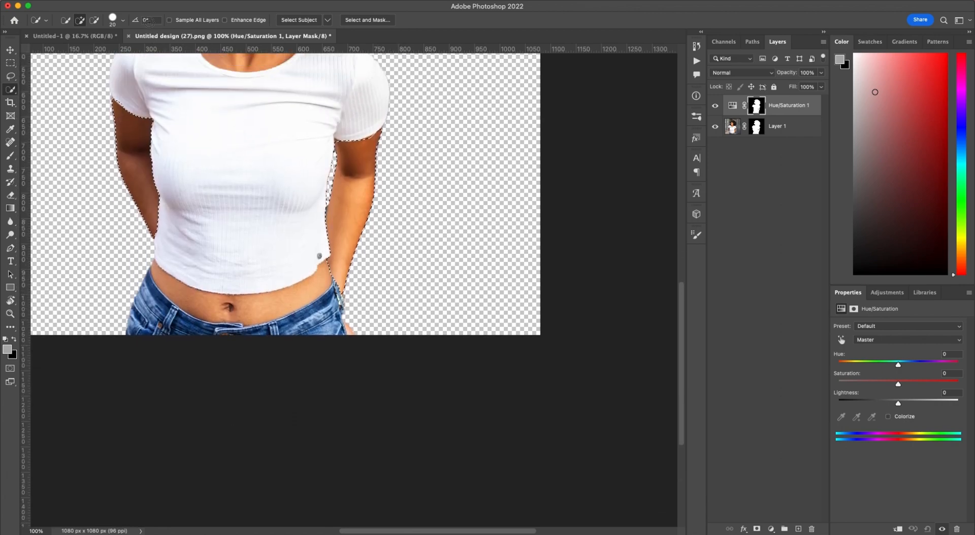
{"action": "left_click", "coordinate": [101, 1]}
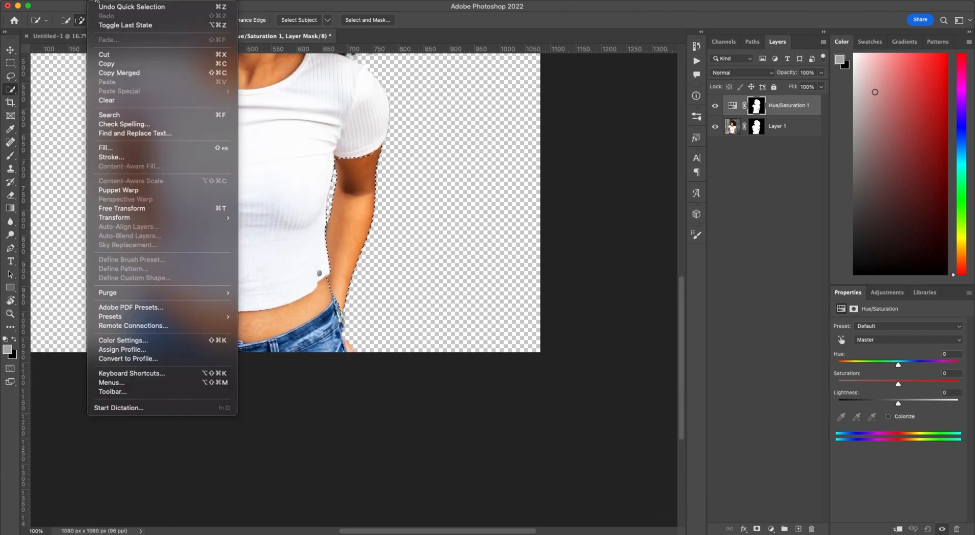
{"action": "left_click", "coordinate": [136, 147]}
{"action": "left_click", "coordinate": [555, 224]}
{"action": "key", "text": "w"}
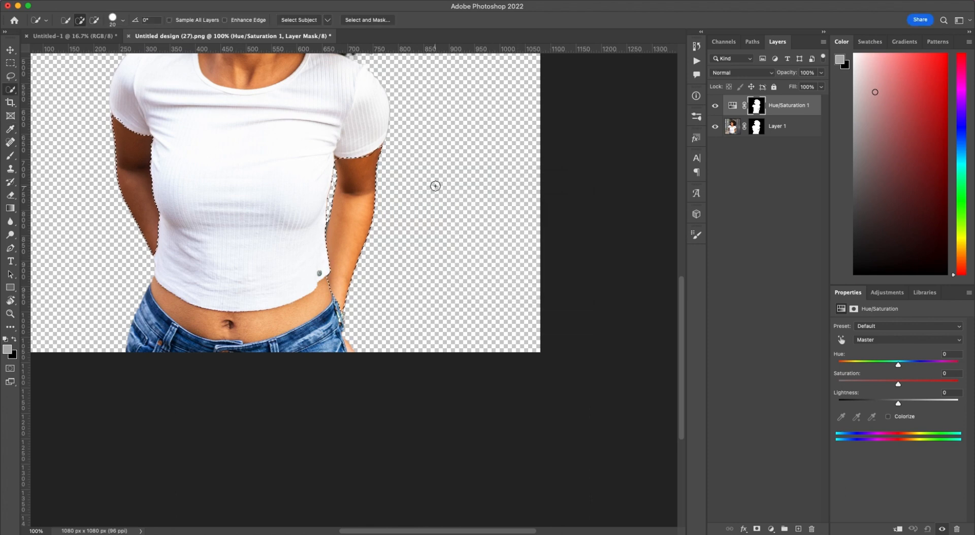
{"action": "scroll", "coordinate": [435, 185], "scroll_direction": "up", "scroll_amount": 1}
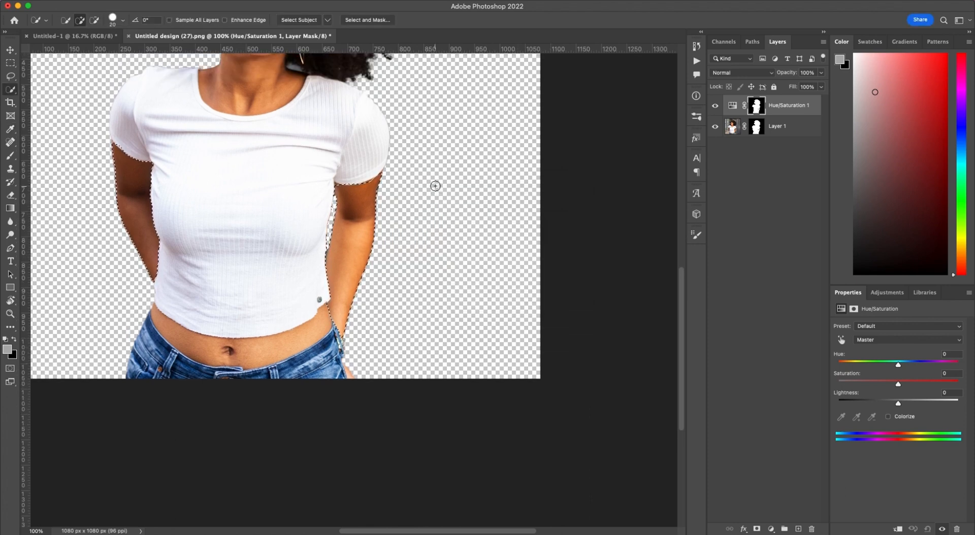
{"action": "key", "text": "shift+F5"}
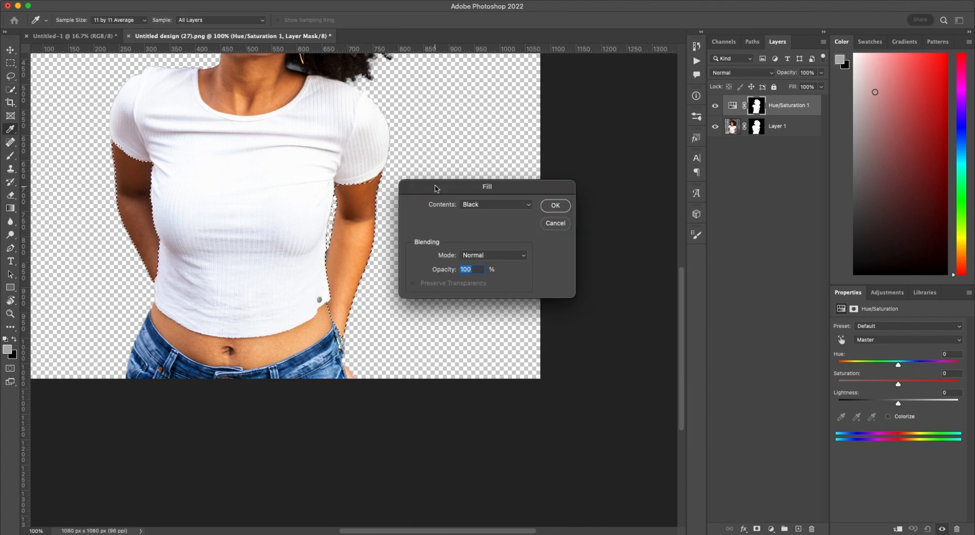
{"action": "key", "text": "Escape"}
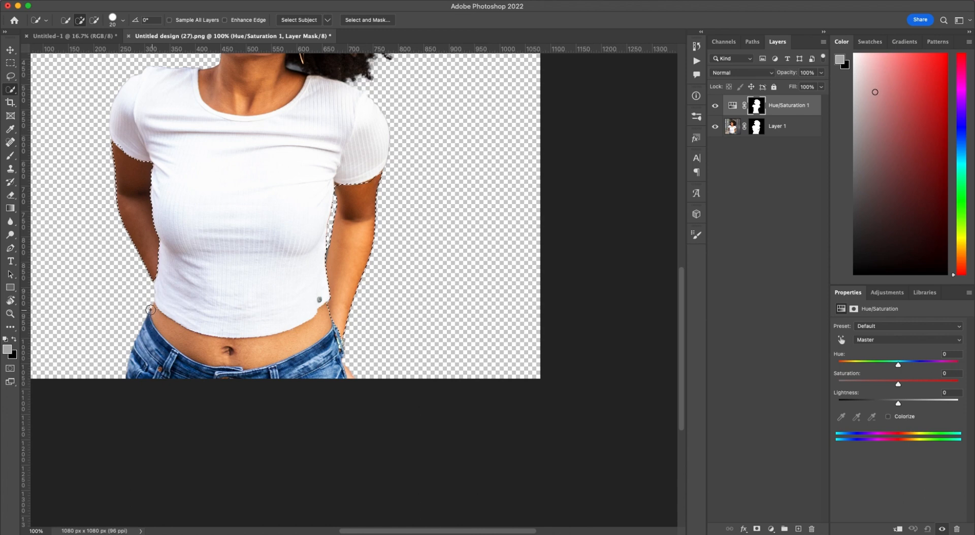
Add the midriff, jeans, neck, face and hair to the selection and fill it with black on the Hue/Saturation mask
{"action": "scroll", "coordinate": [153, 314], "scroll_direction": "up", "scroll_amount": 5}
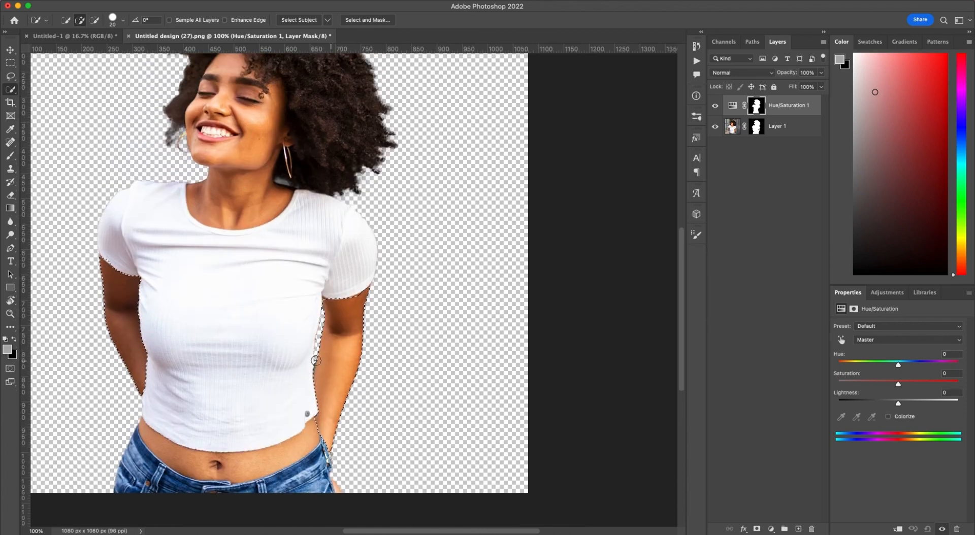
{"action": "scroll", "coordinate": [242, 299], "scroll_direction": "left", "scroll_amount": 5}
{"action": "scroll", "coordinate": [243, 299], "scroll_direction": "up", "scroll_amount": 1}
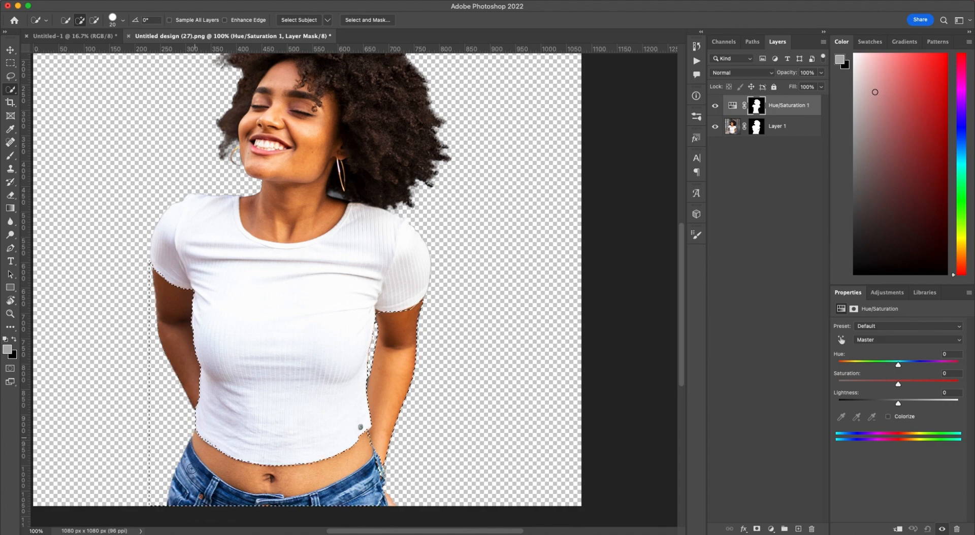
{"action": "scroll", "coordinate": [263, 496], "scroll_direction": "up", "scroll_amount": 3}
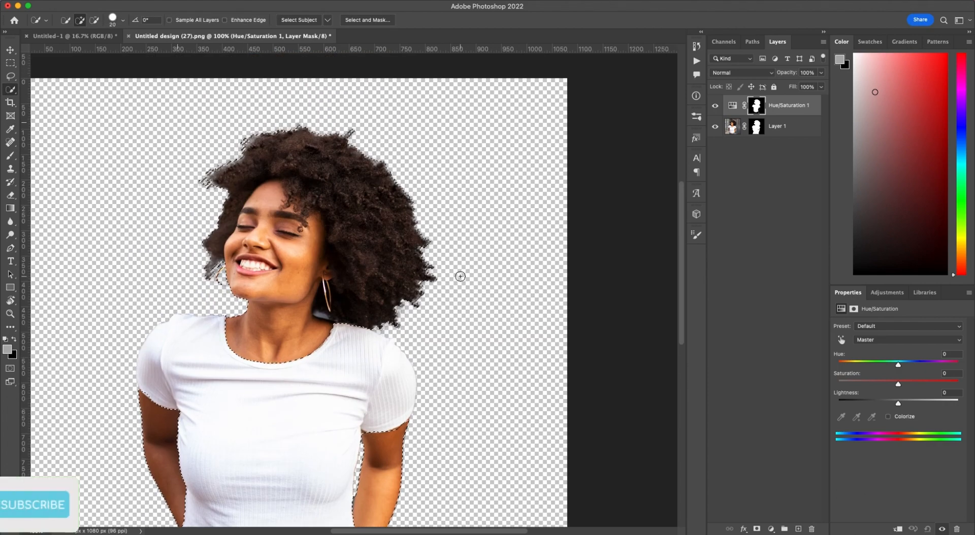
{"action": "key", "text": "shift+BackSpace"}
{"action": "key", "text": "Return"}
{"action": "scroll", "coordinate": [468, 300], "scroll_direction": "down", "scroll_amount": 3}
{"action": "scroll", "coordinate": [482, 313], "scroll_direction": "down", "scroll_amount": 2}
{"action": "scroll", "coordinate": [482, 313], "scroll_direction": "right", "scroll_amount": 1}
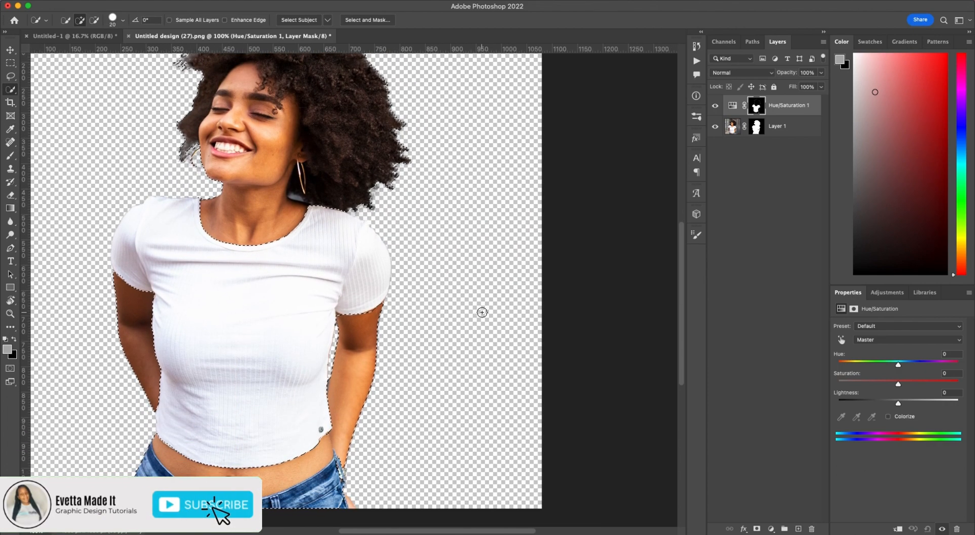
{"action": "key", "text": "super+minus"}
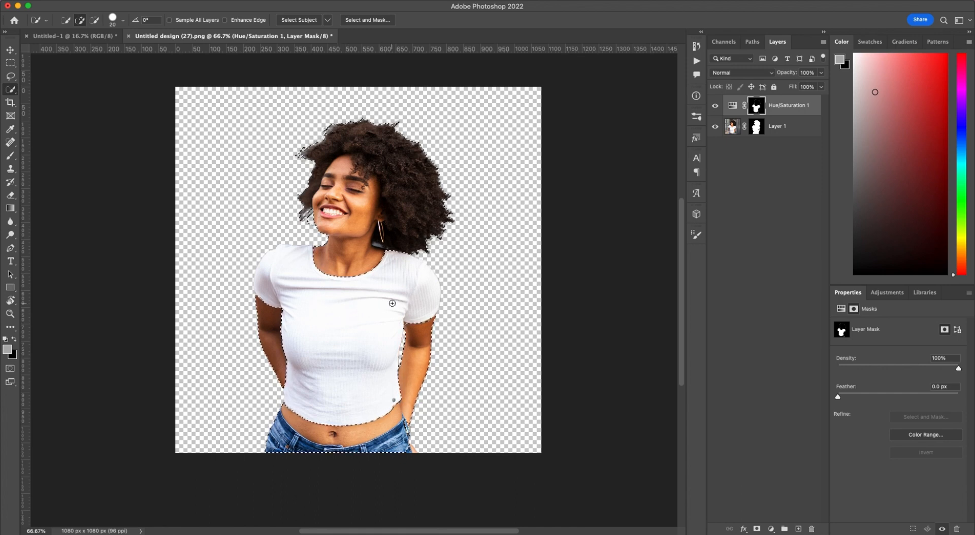
{"action": "key", "text": "alt"}
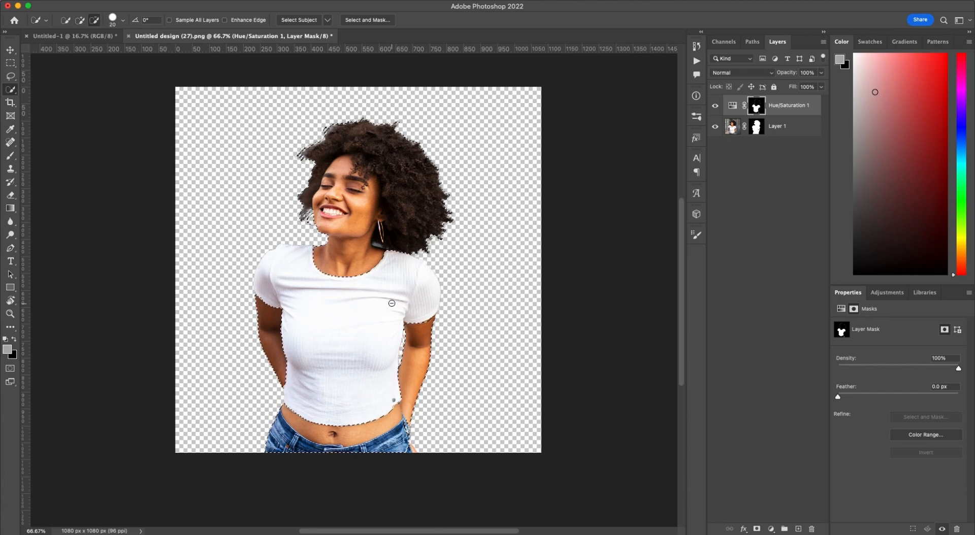
Check the Hue/Saturation mask for leftover white, add the hand area beside the jeans to the selection and fill it with black
{"action": "left_click", "coordinate": [756, 106], "text": "alt"}
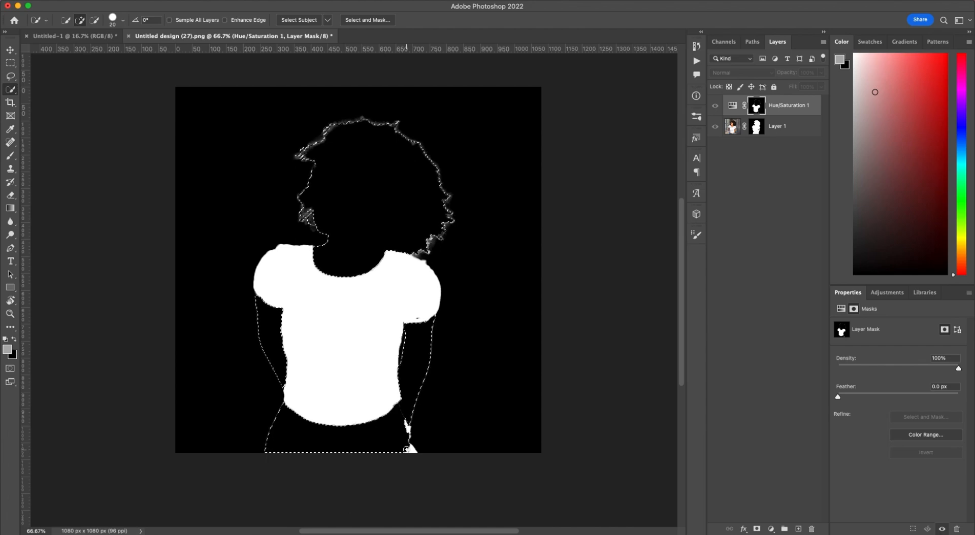
{"action": "key", "text": "alt"}
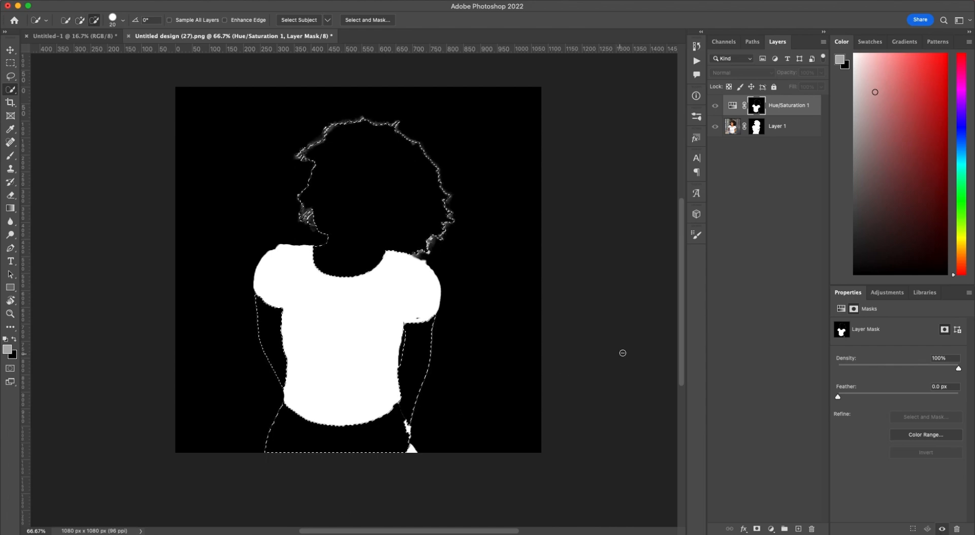
{"action": "left_click", "coordinate": [757, 108], "text": "alt"}
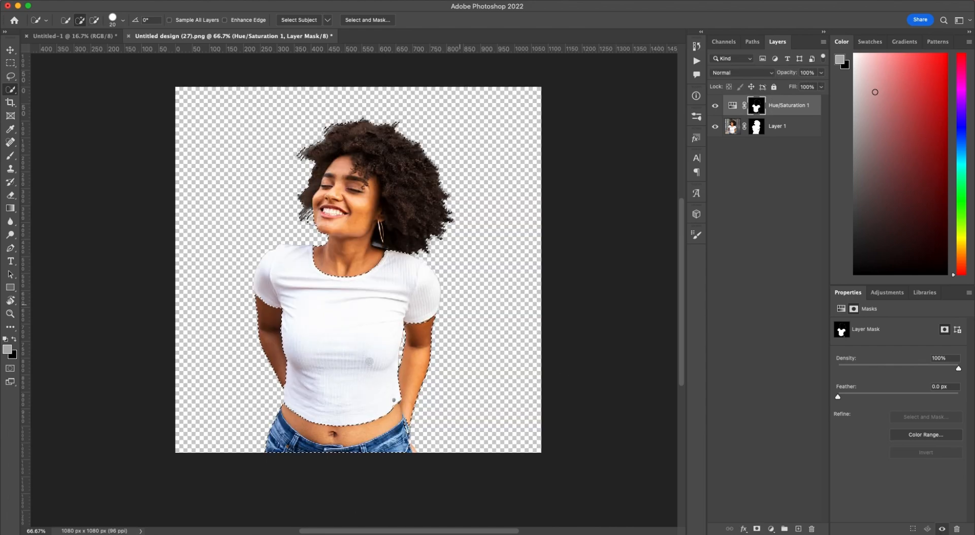
{"action": "key", "text": "super+plus"}
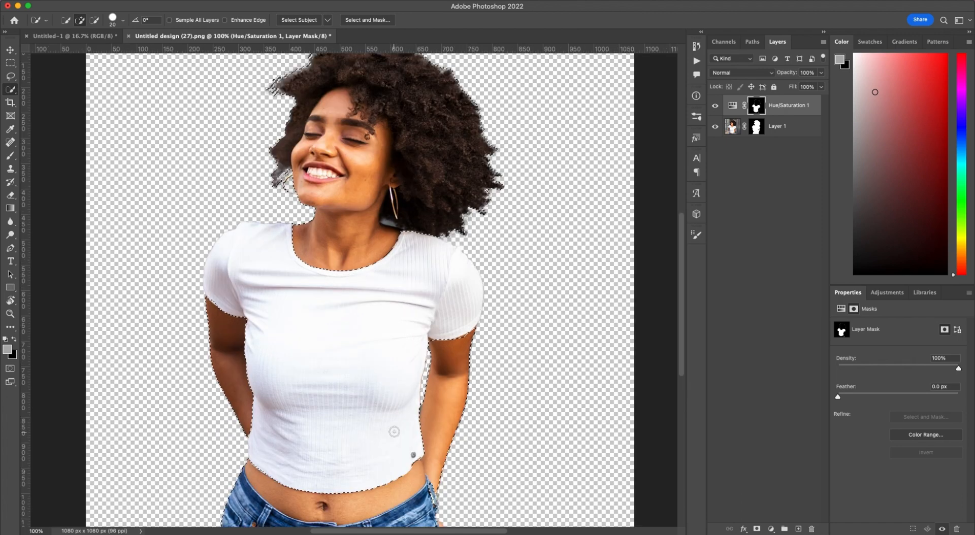
{"action": "scroll", "coordinate": [325, 343], "scroll_direction": "down", "scroll_amount": 3}
{"action": "scroll", "coordinate": [328, 344], "scroll_direction": "right", "scroll_amount": 1}
{"action": "scroll", "coordinate": [344, 338], "scroll_direction": "down", "scroll_amount": 3}
{"action": "scroll", "coordinate": [345, 339], "scroll_direction": "right", "scroll_amount": 1}
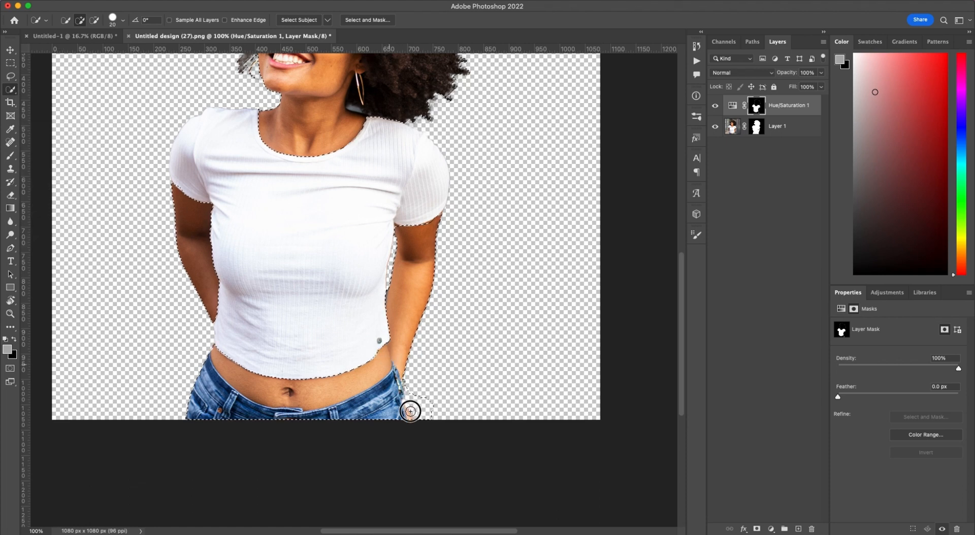
{"action": "key", "text": "shift+BackSpace"}
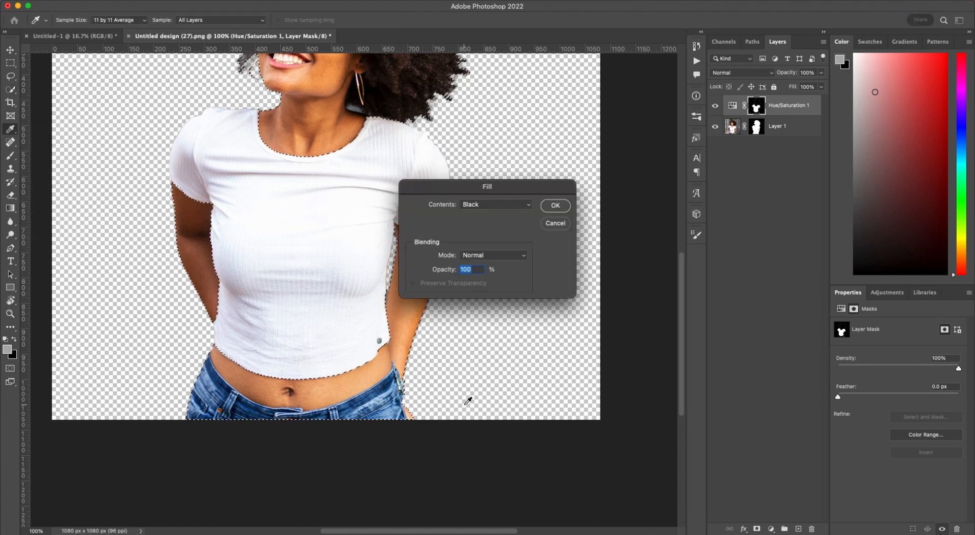
{"action": "key", "text": "Return"}
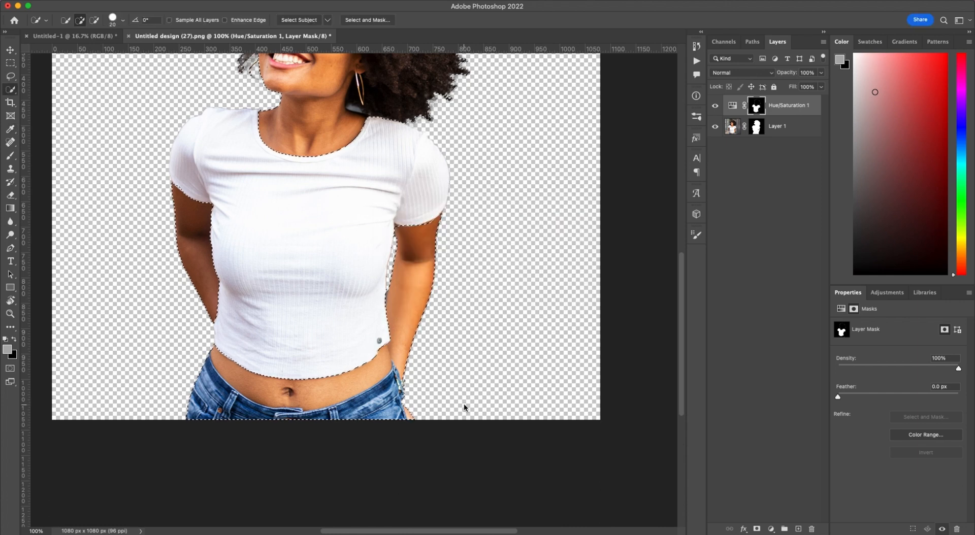
Adjust the selection around the hair's outer edge and fill it with black on the Hue/Saturation mask
{"action": "key", "text": "super+minus"}
{"action": "key", "text": "super+minus"}
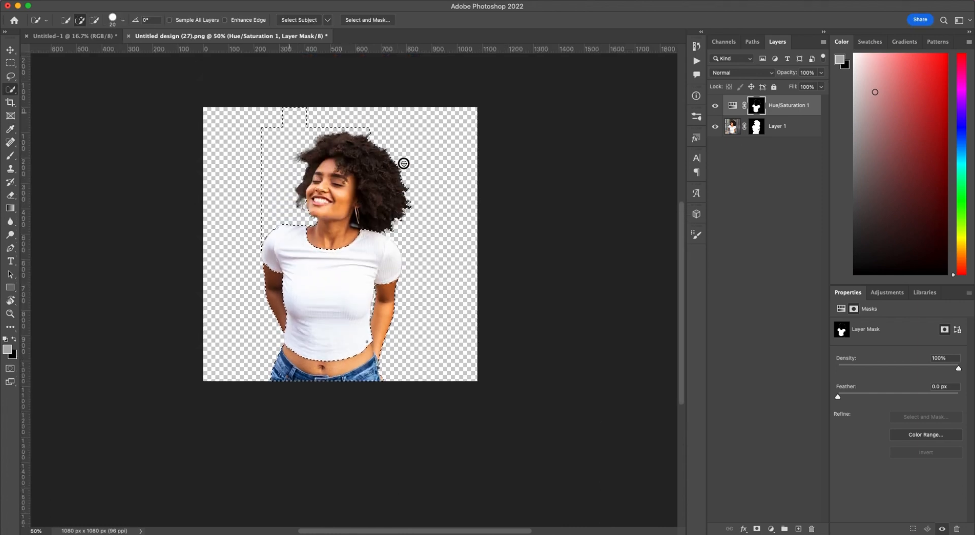
{"action": "mouse_move", "coordinate": [420, 187]}
{"action": "left_mouse_down"}
{"action": "mouse_move", "coordinate": [425, 202]}
{"action": "mouse_move", "coordinate": [413, 192]}
{"action": "left_mouse_up"}
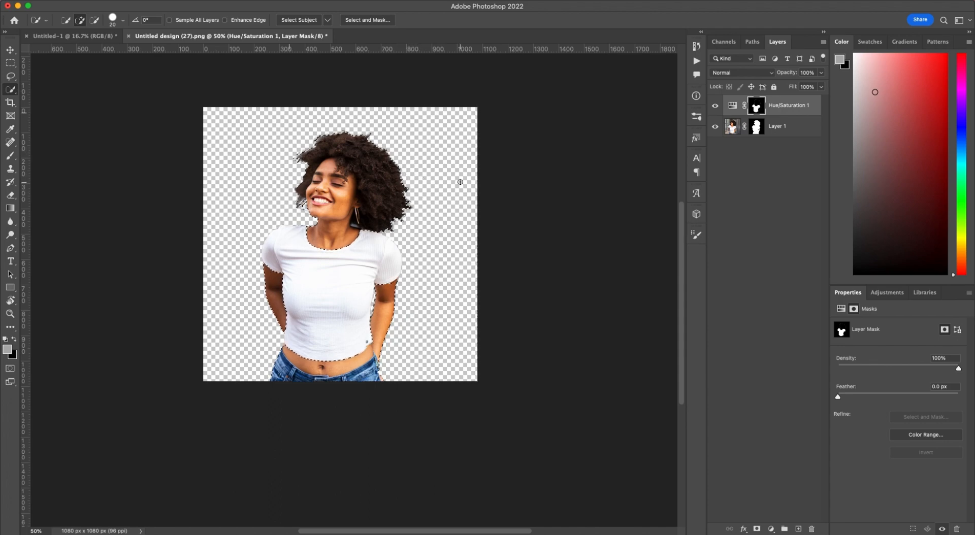
{"action": "key", "text": "shift+BackSpace"}
{"action": "key", "text": "Return"}
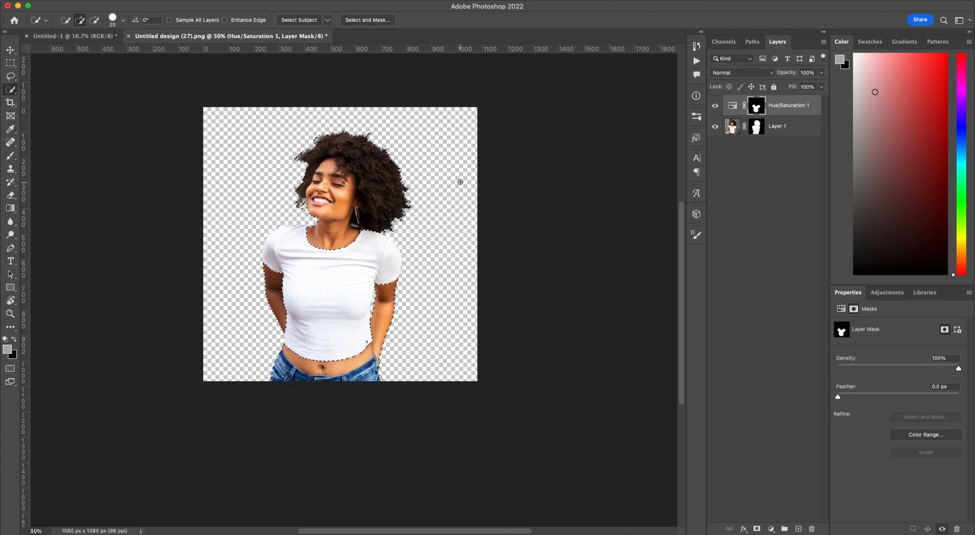
{"action": "key", "text": "shift+BackSpace"}
{"action": "key", "text": "Return"}
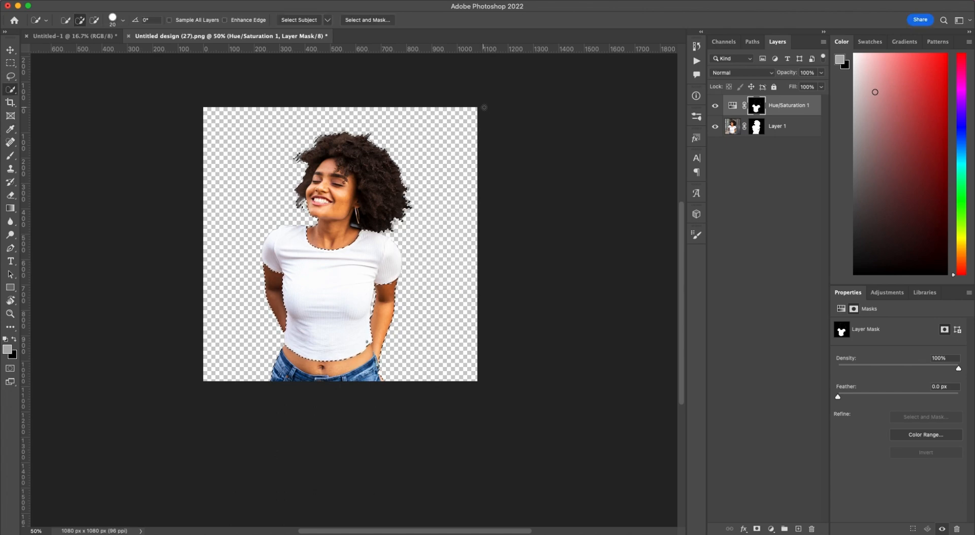
Inspect the Hue/Saturation mask on its own and the selection outline over the whole figure
{"action": "left_click", "coordinate": [756, 107], "text": "alt"}
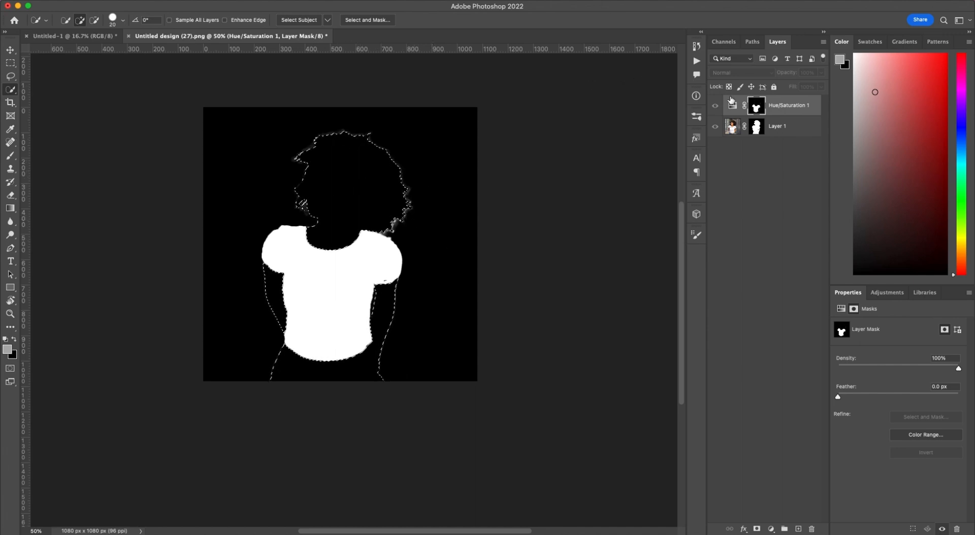
{"action": "left_click", "coordinate": [756, 107], "text": "alt"}
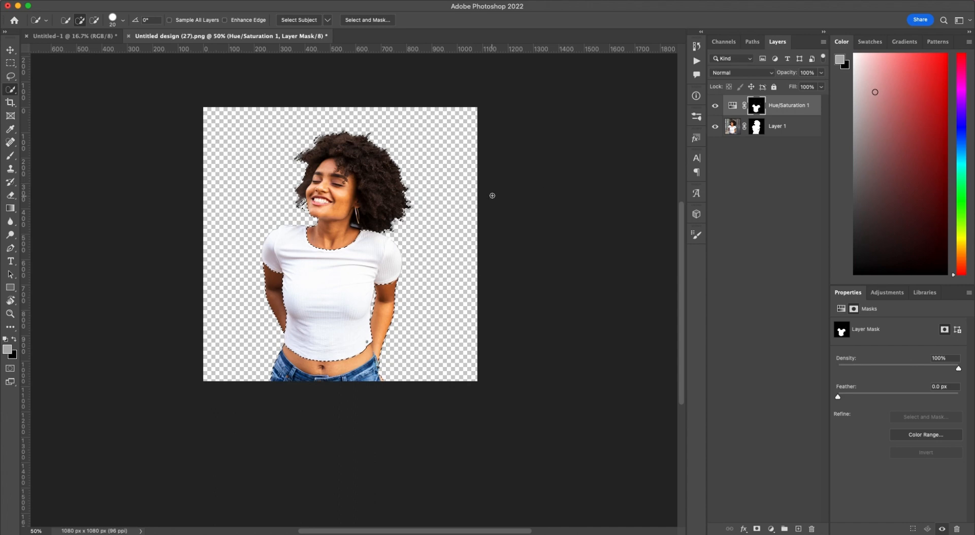
{"action": "scroll", "coordinate": [492, 195], "scroll_direction": "up", "scroll_amount": 3}
{"action": "scroll", "coordinate": [492, 195], "scroll_direction": "left", "scroll_amount": 3}
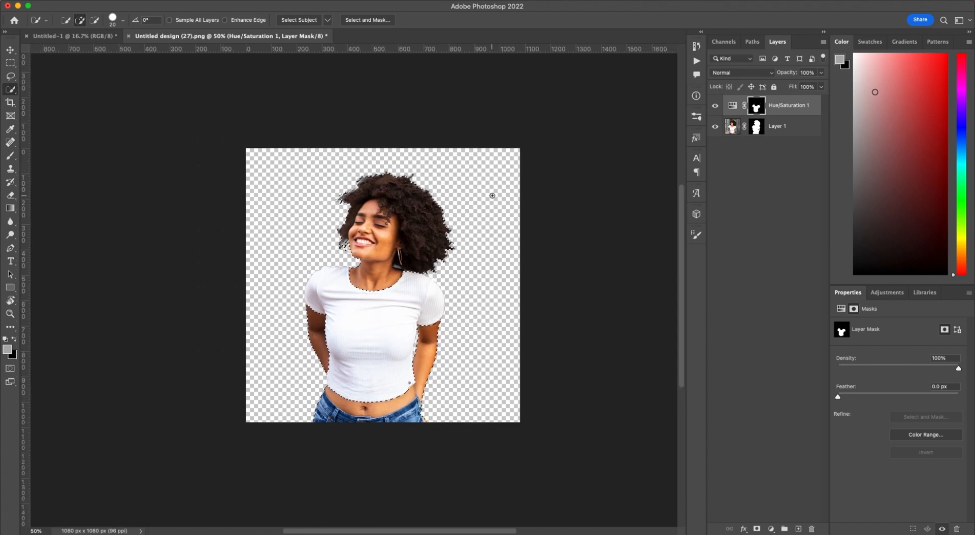
{"action": "key", "text": "super+plus"}
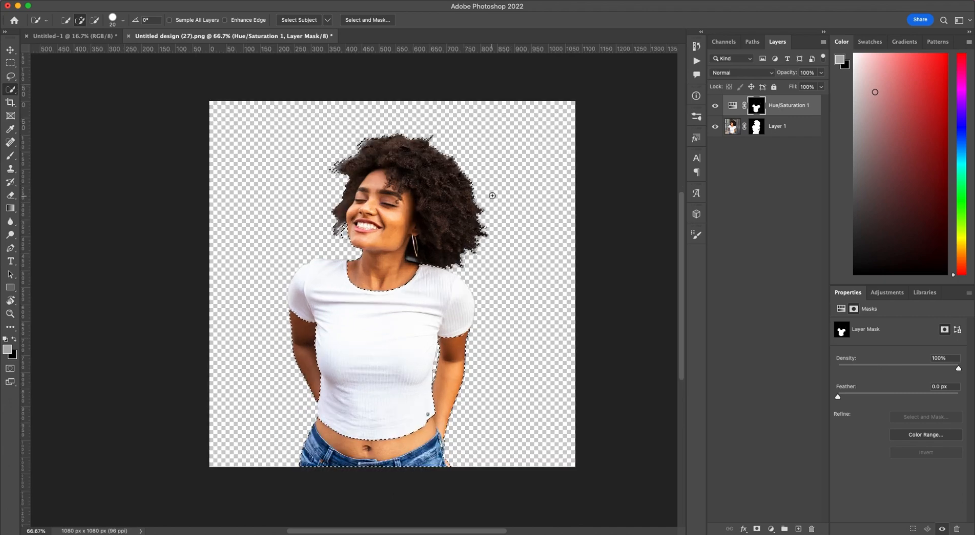
{"action": "scroll", "coordinate": [492, 196], "scroll_direction": "right", "scroll_amount": 5}
{"action": "scroll", "coordinate": [492, 196], "scroll_direction": "up", "scroll_amount": 1}
{"action": "scroll", "coordinate": [492, 196], "scroll_direction": "left", "scroll_amount": 1}
{"action": "scroll", "coordinate": [491, 195], "scroll_direction": "left", "scroll_amount": 1}
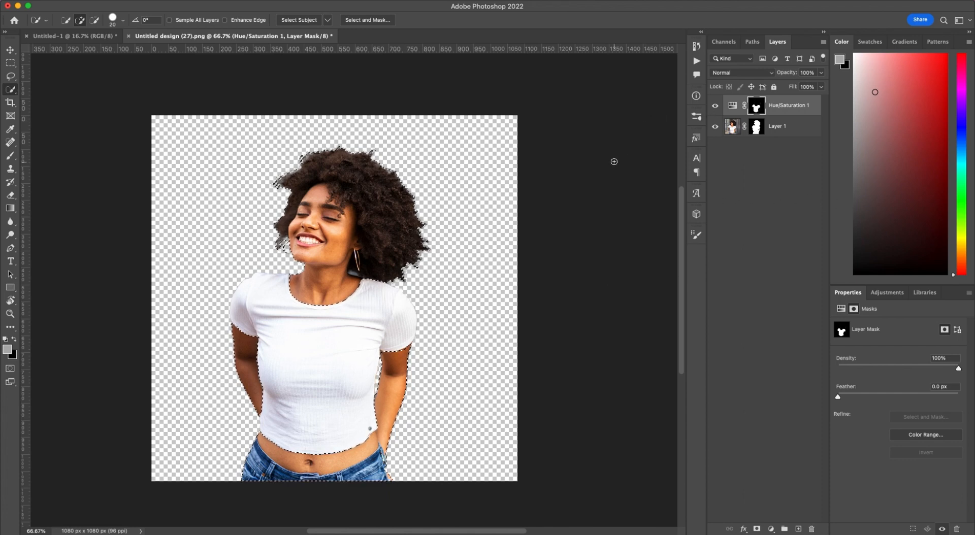
{"action": "scroll", "coordinate": [614, 161], "scroll_direction": "down", "scroll_amount": 1}
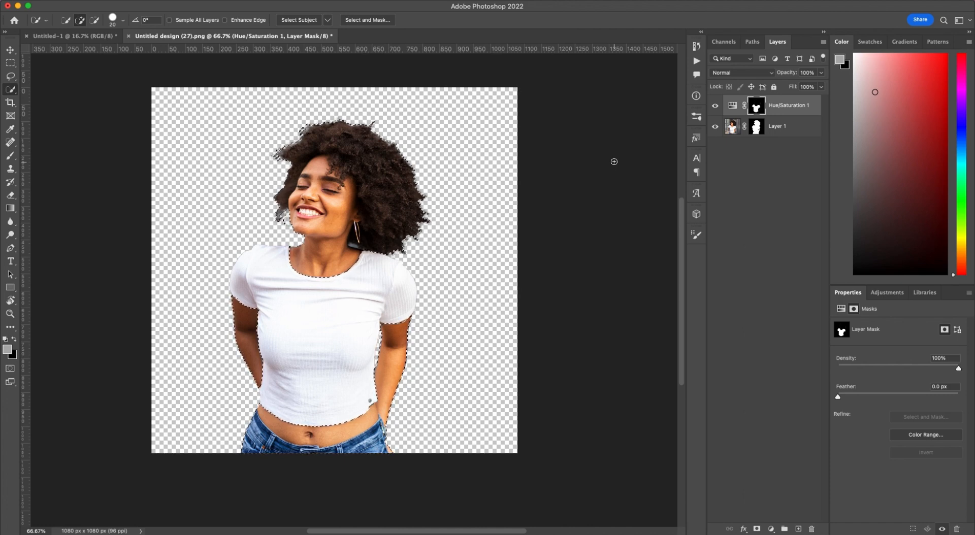
Place the Hue/Saturation adjustment layer in a new layer group
{"action": "left_click", "coordinate": [805, 113]}
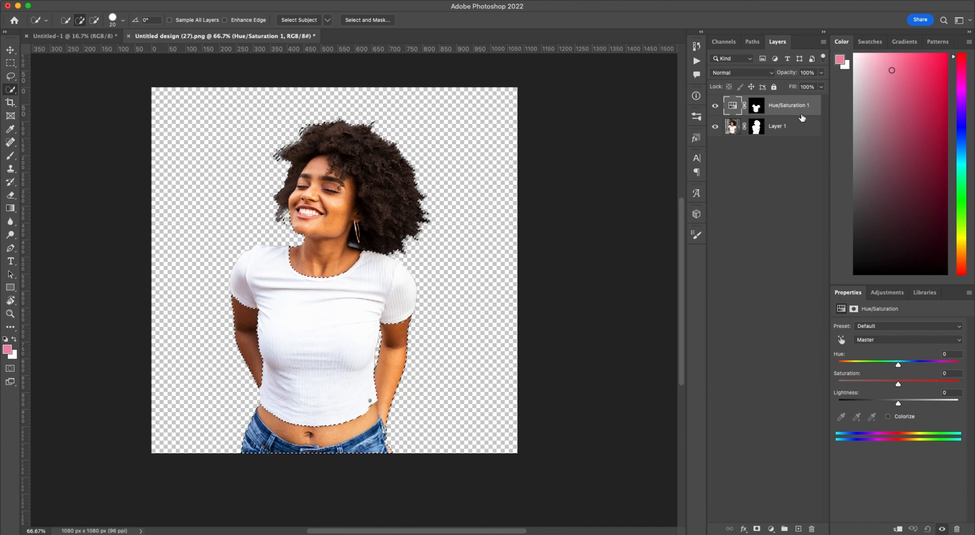
{"action": "key", "text": "super+g"}
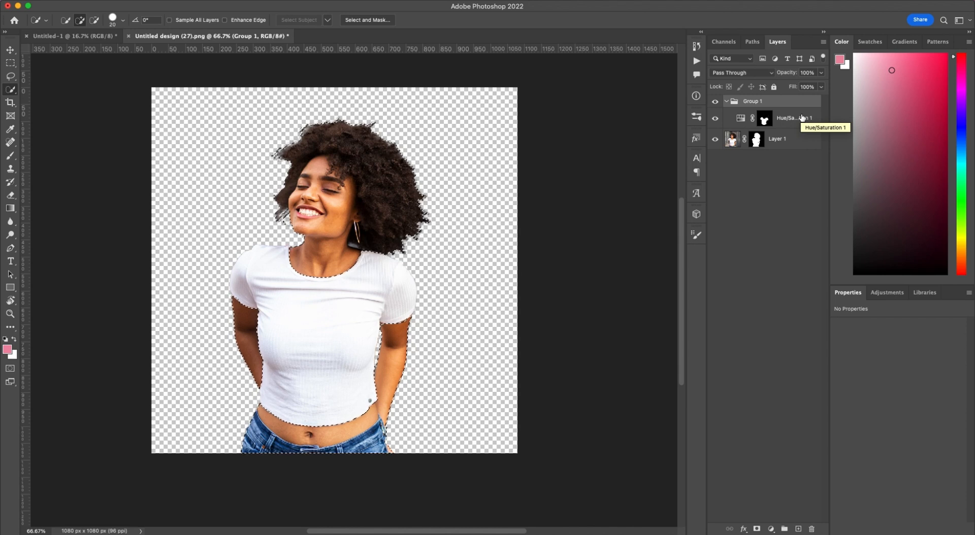
{"action": "left_click", "coordinate": [784, 528]}
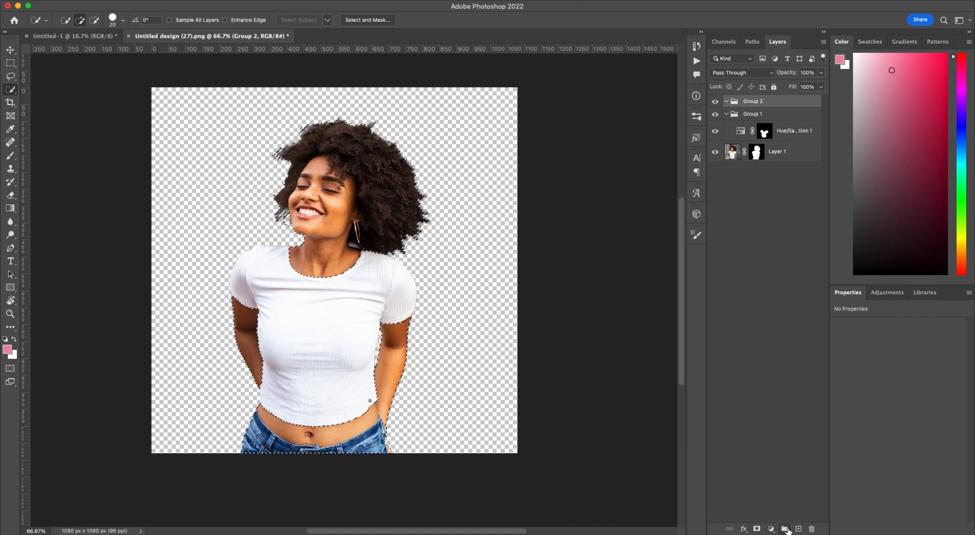
{"action": "key", "text": "super+z"}
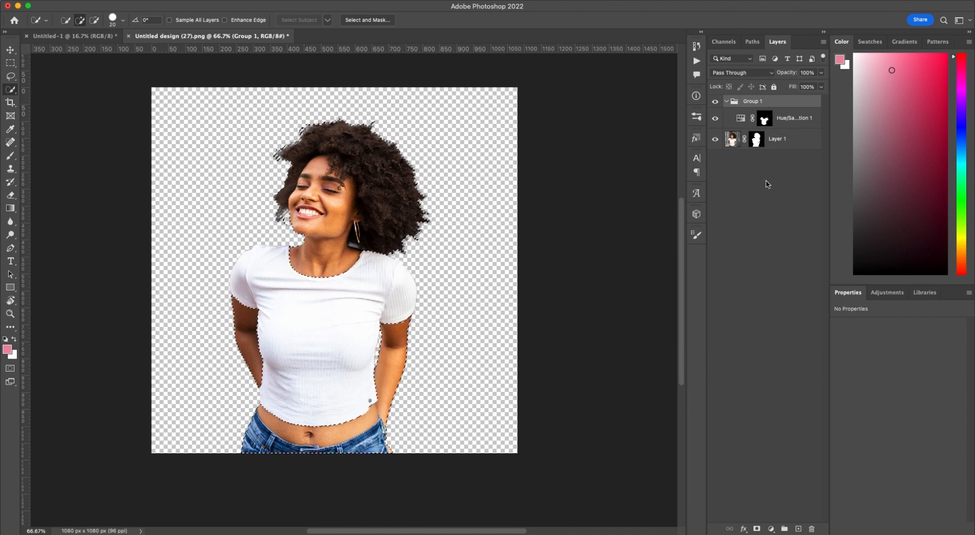
{"action": "left_click", "coordinate": [757, 530]}
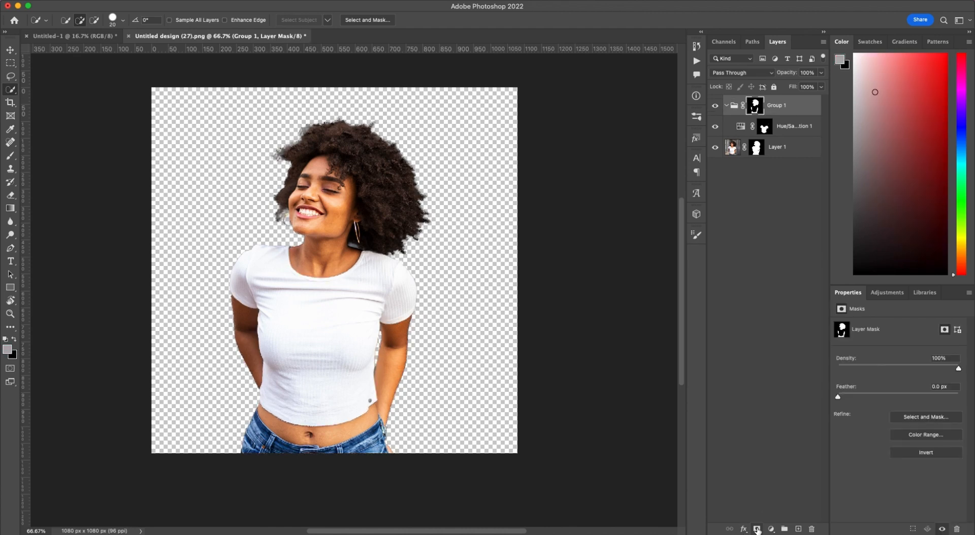
{"action": "key", "text": "super+z"}
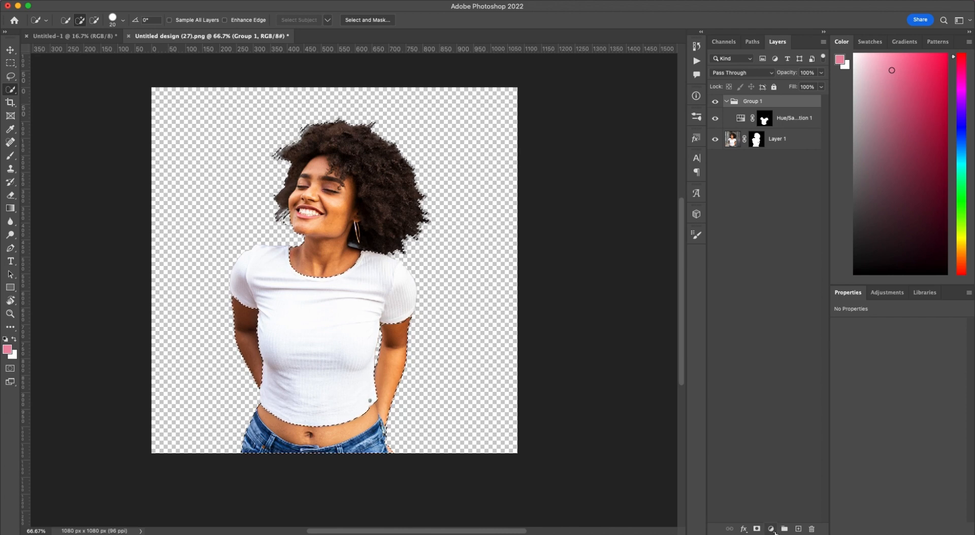
Add a Curves adjustment layer in the group, masked to the selected skin, hair and jeans
{"action": "left_click", "coordinate": [770, 529]}
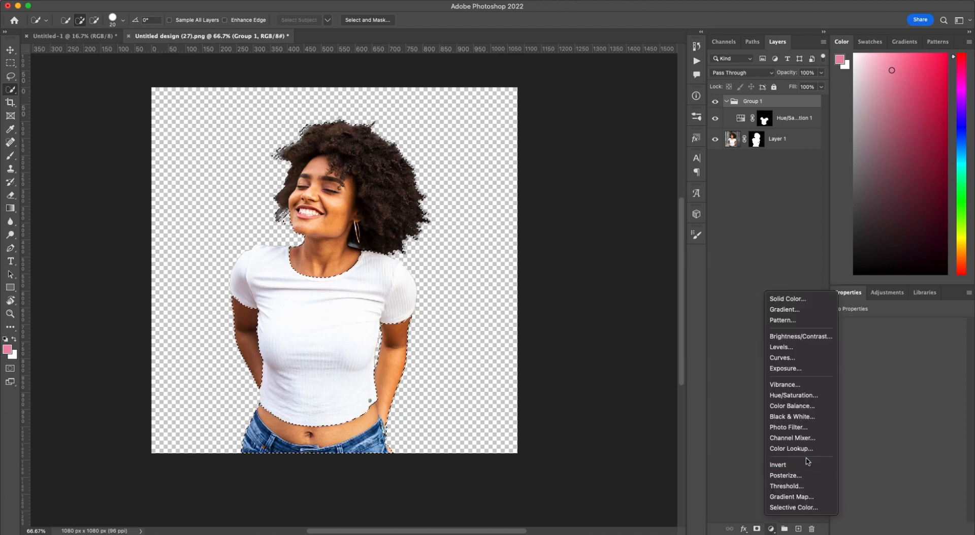
{"action": "left_click", "coordinate": [803, 358]}
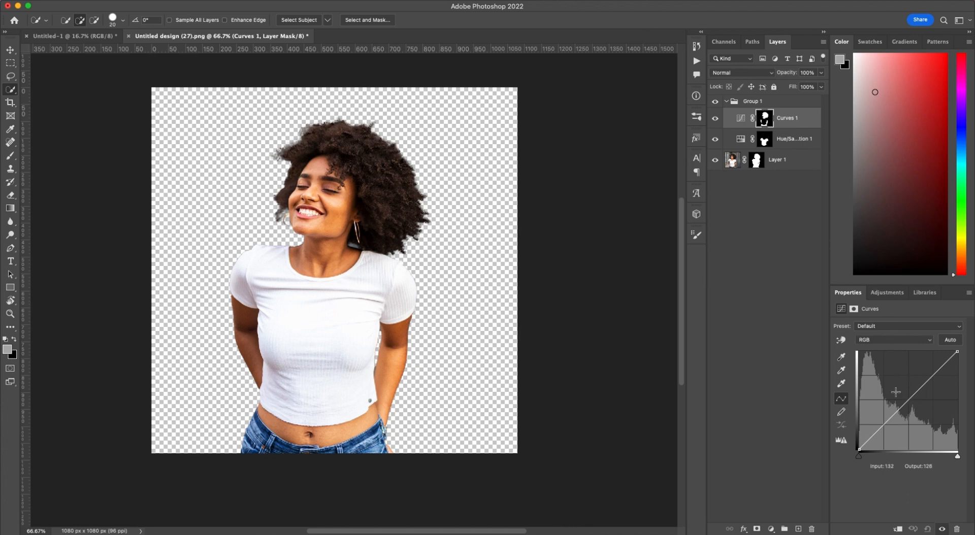
Colorize the T-shirt purple on the Hue/Saturation layer with hue 257, saturation 58 and lightness -21
{"action": "left_click", "coordinate": [802, 136]}
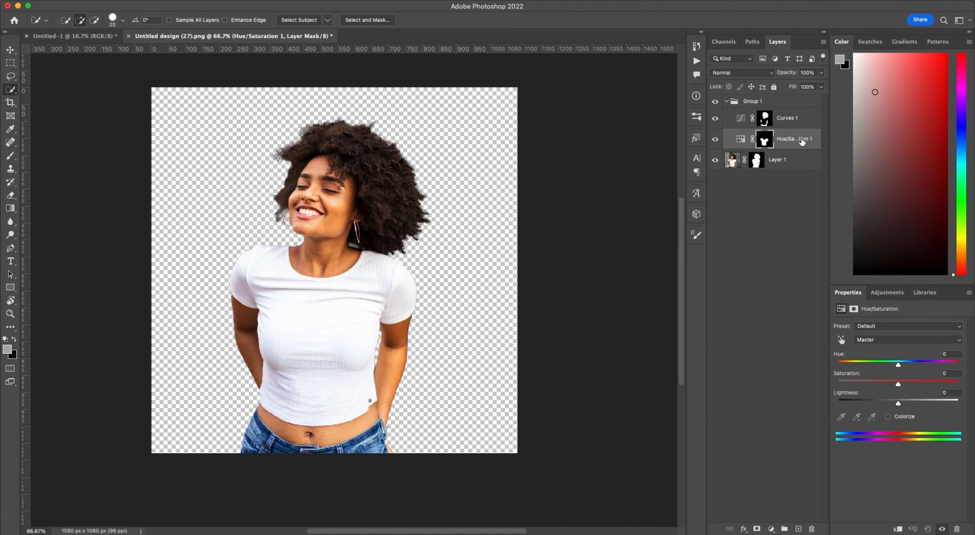
{"action": "left_click", "coordinate": [887, 417]}
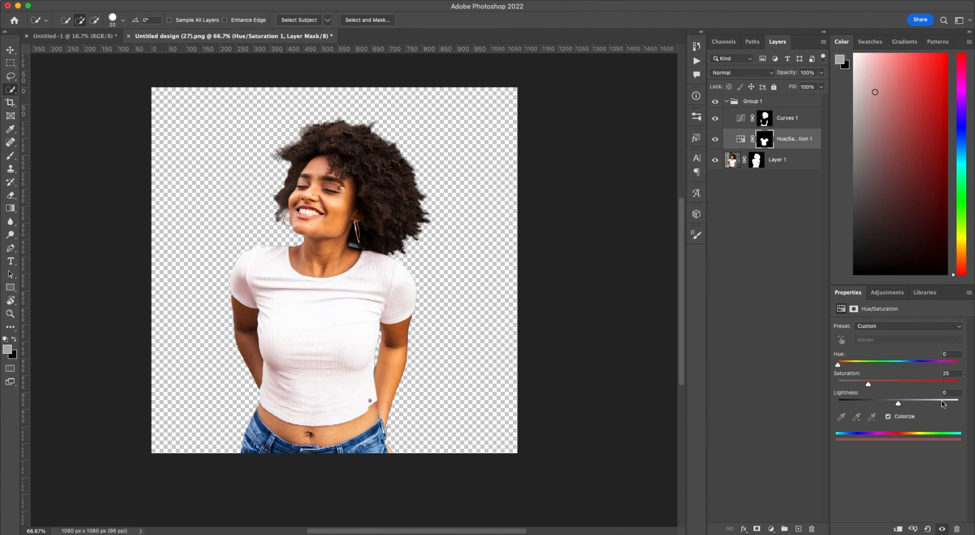
{"action": "left_click", "coordinate": [926, 362]}
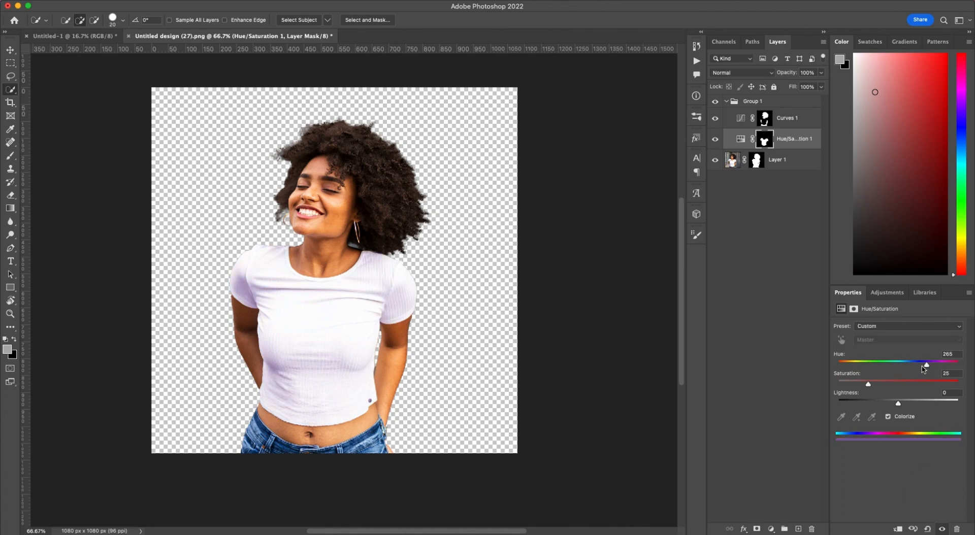
{"action": "mouse_move", "coordinate": [928, 365]}
{"action": "left_mouse_down"}
{"action": "mouse_move", "coordinate": [940, 365]}
{"action": "mouse_move", "coordinate": [927, 365]}
{"action": "left_mouse_up"}
{"action": "left_click_drag", "start_coordinate": [868, 383], "coordinate": [918, 363]}
{"action": "left_click_drag", "start_coordinate": [908, 362], "coordinate": [907, 405]}
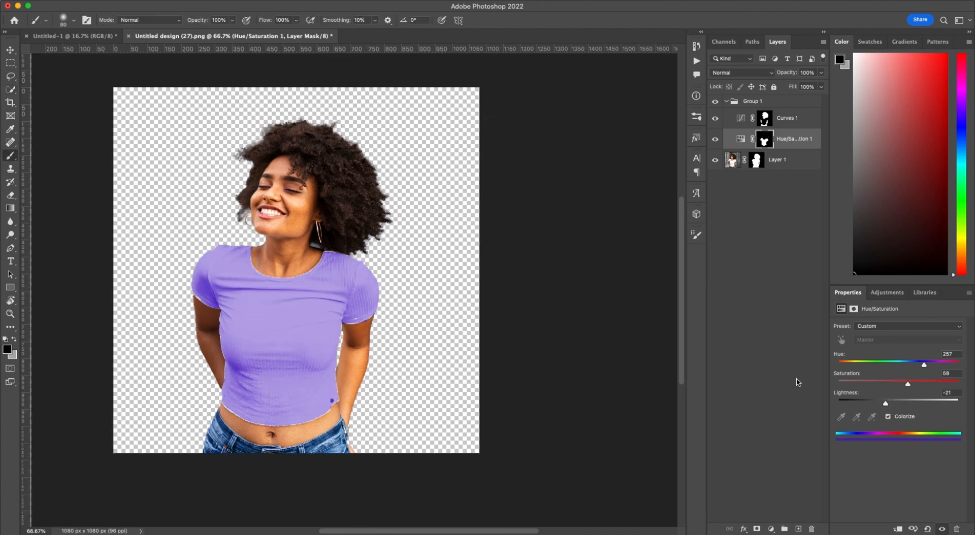
Examine the recoloured T-shirt's edges closely at the sleeve hem, waist and small button
{"action": "key", "text": "v"}
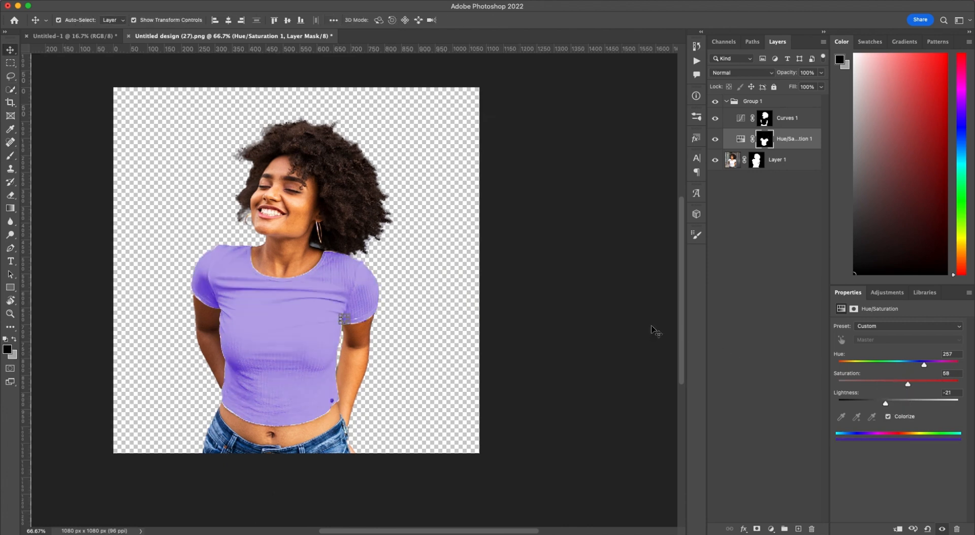
{"action": "left_click", "coordinate": [400, 324]}
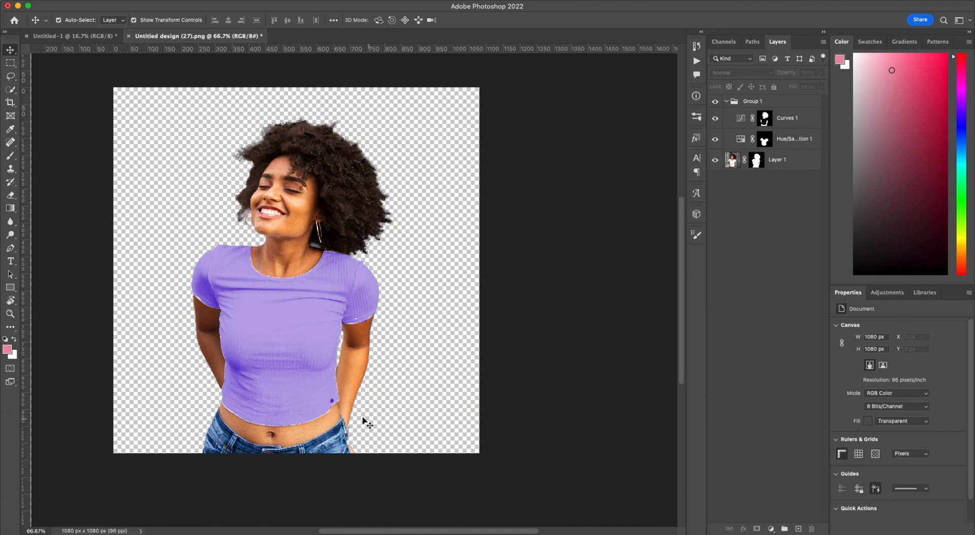
{"action": "left_click", "coordinate": [333, 404]}
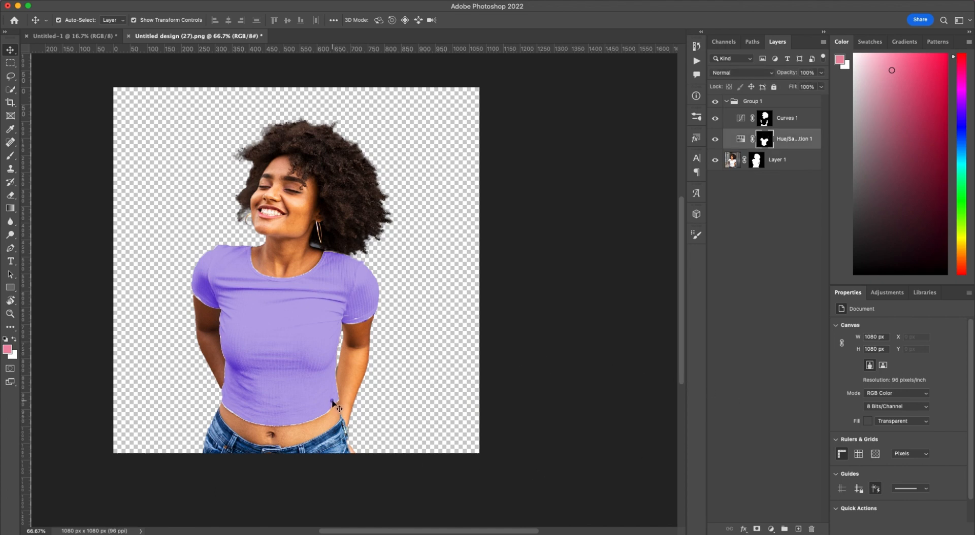
{"action": "key", "text": "super+equal"}
{"action": "key", "text": "super+equal"}
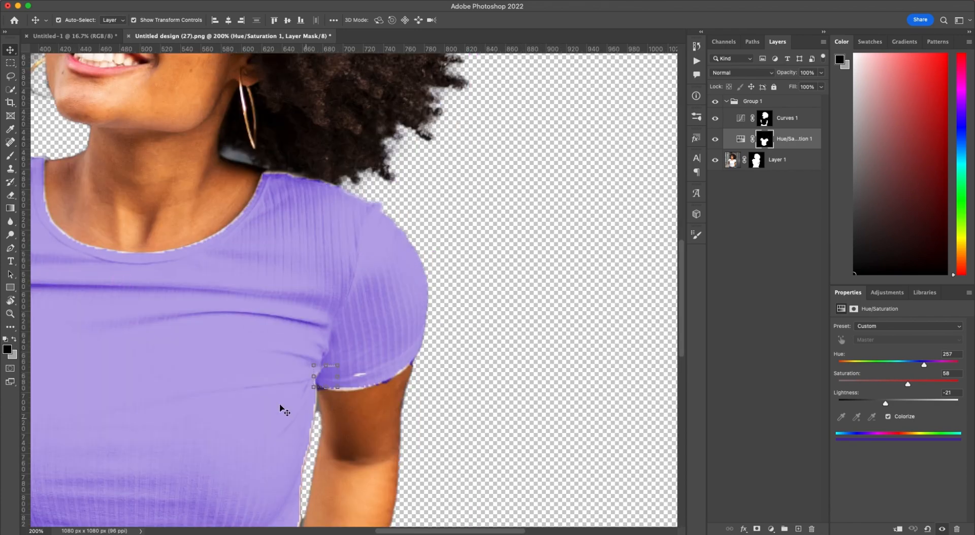
{"action": "scroll", "coordinate": [274, 411], "scroll_direction": "down", "scroll_amount": 6}
{"action": "scroll", "coordinate": [263, 407], "scroll_direction": "down", "scroll_amount": 10}
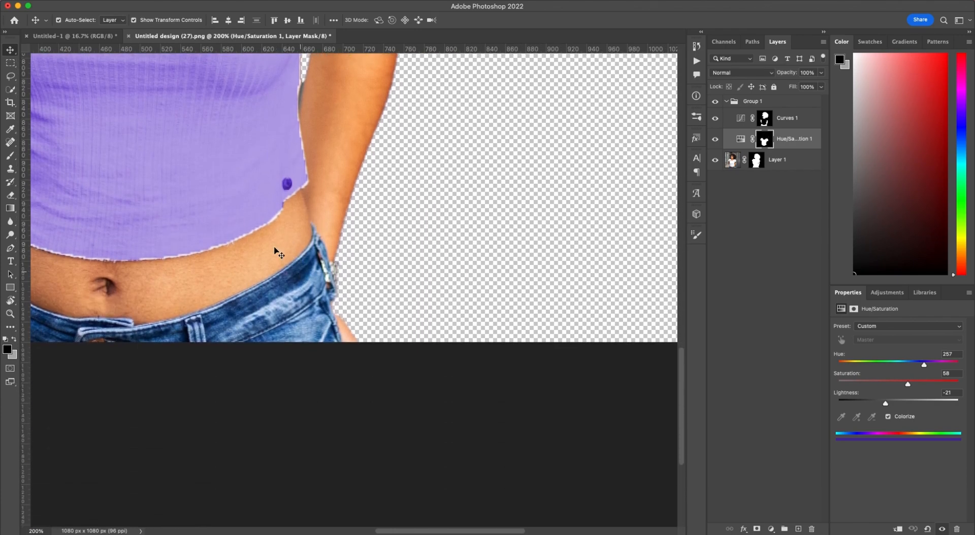
Change the T-shirt to light blue by setting the Hue/Saturation layer's hue to 194
{"action": "key", "text": "super+minus"}
{"action": "key", "text": "super+minus"}
{"action": "key", "text": "super+minus"}
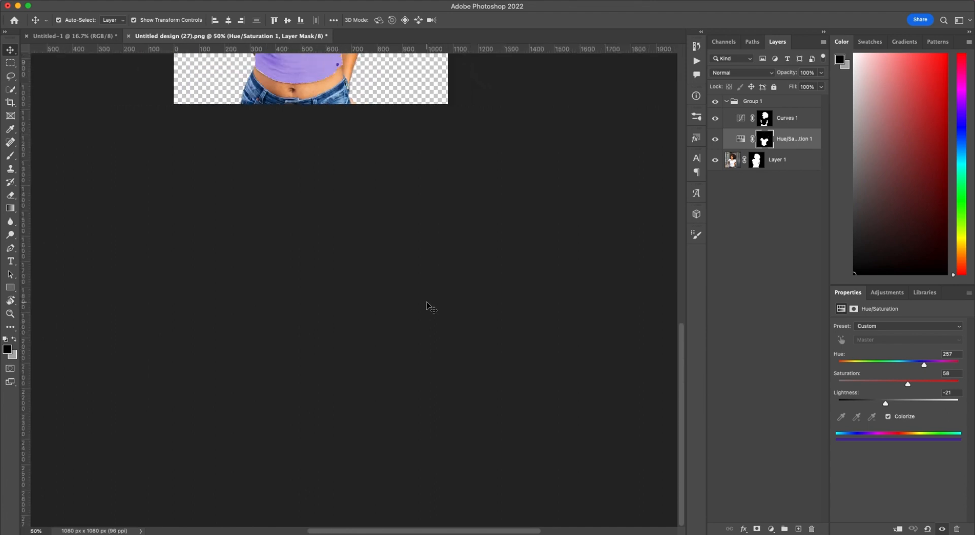
{"action": "scroll", "coordinate": [426, 305], "scroll_direction": "up", "scroll_amount": 8}
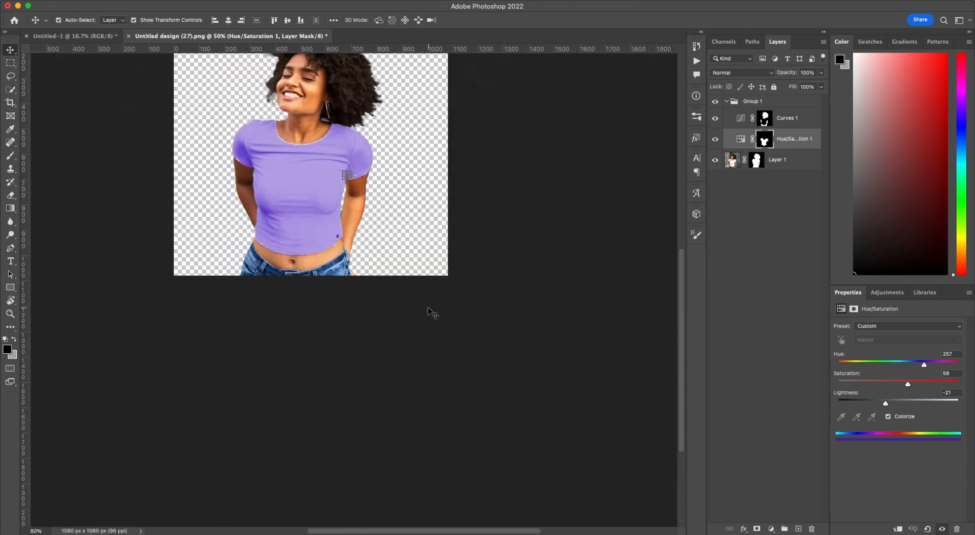
{"action": "scroll", "coordinate": [428, 311], "scroll_direction": "up", "scroll_amount": 2}
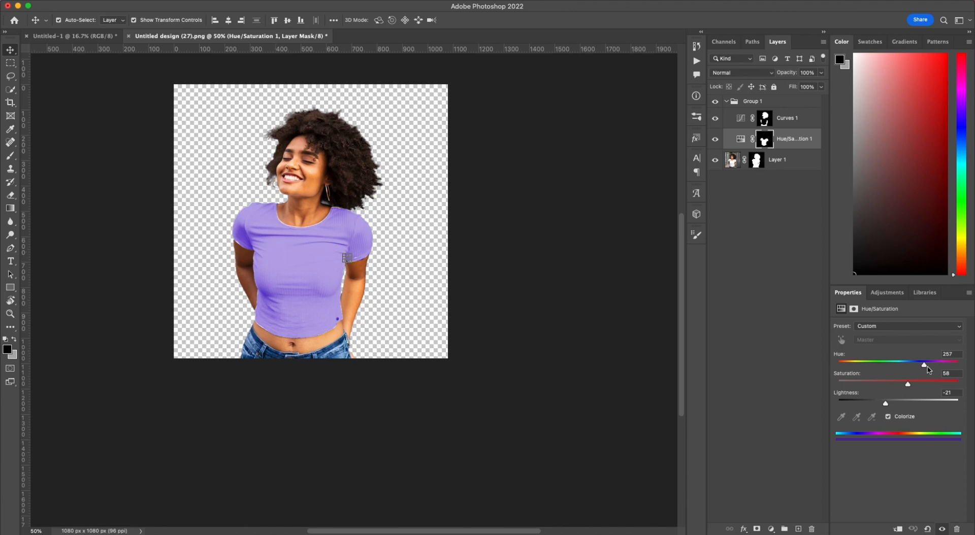
{"action": "mouse_move", "coordinate": [924, 365]}
{"action": "left_mouse_down"}
{"action": "mouse_move", "coordinate": [874, 368]}
{"action": "mouse_move", "coordinate": [947, 365]}
{"action": "mouse_move", "coordinate": [877, 366]}
{"action": "mouse_move", "coordinate": [904, 366]}
{"action": "left_mouse_up"}
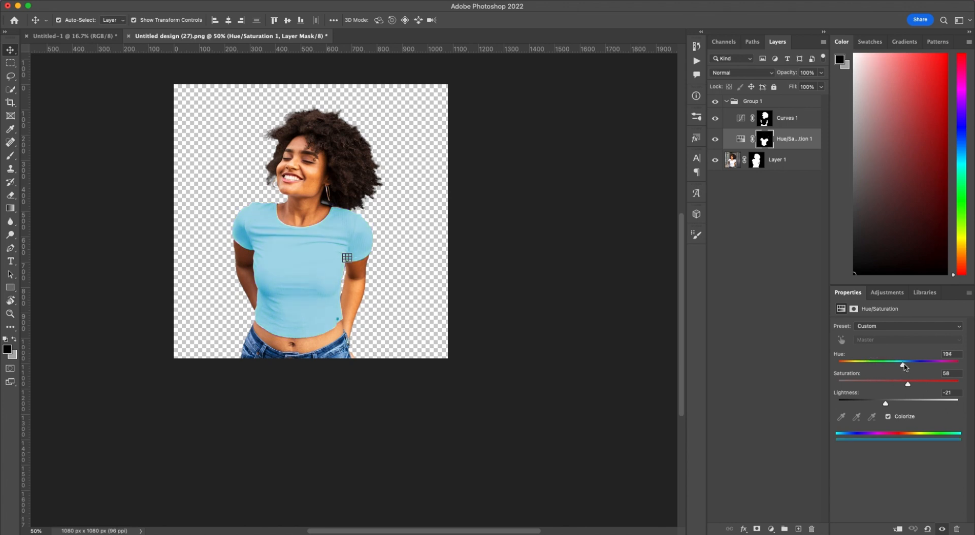